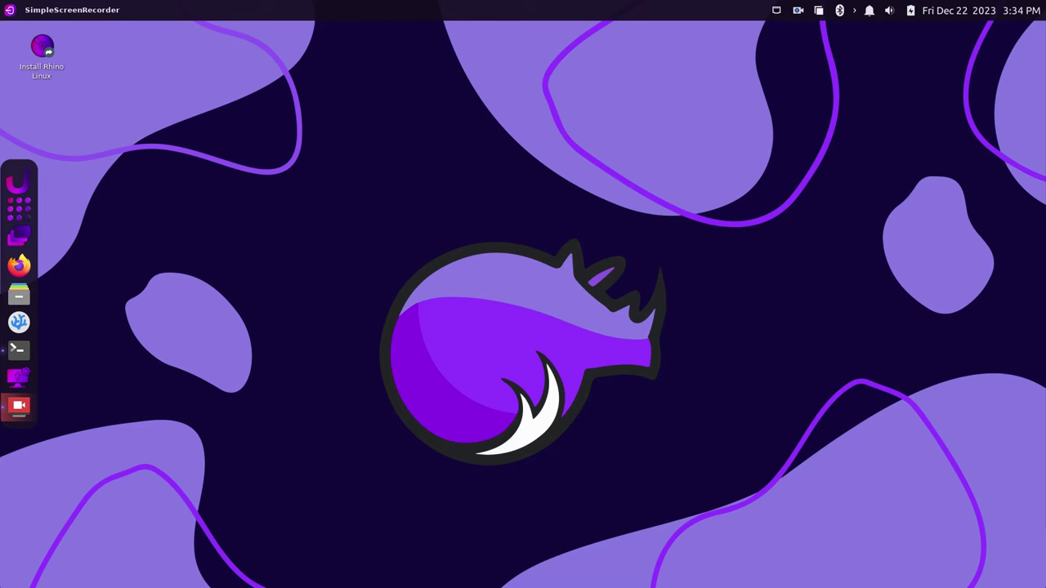
Launch the Install Rhino Linux desktop icon to open the Calamares installer's Hungarian welcome page
{"action": "left_click", "coordinate": [50, 47]}
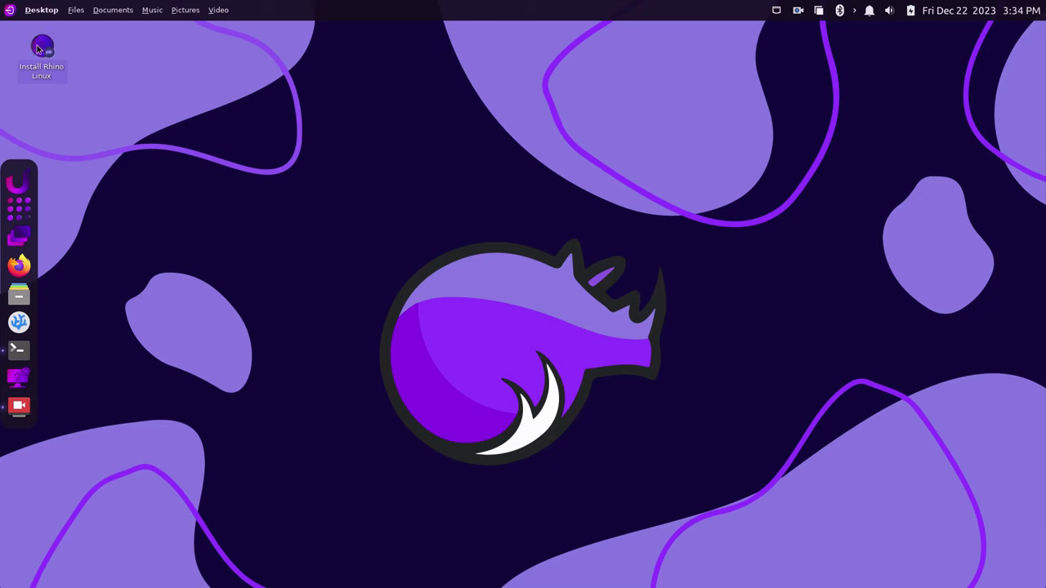
{"action": "mouse_move", "coordinate": [37, 49]}
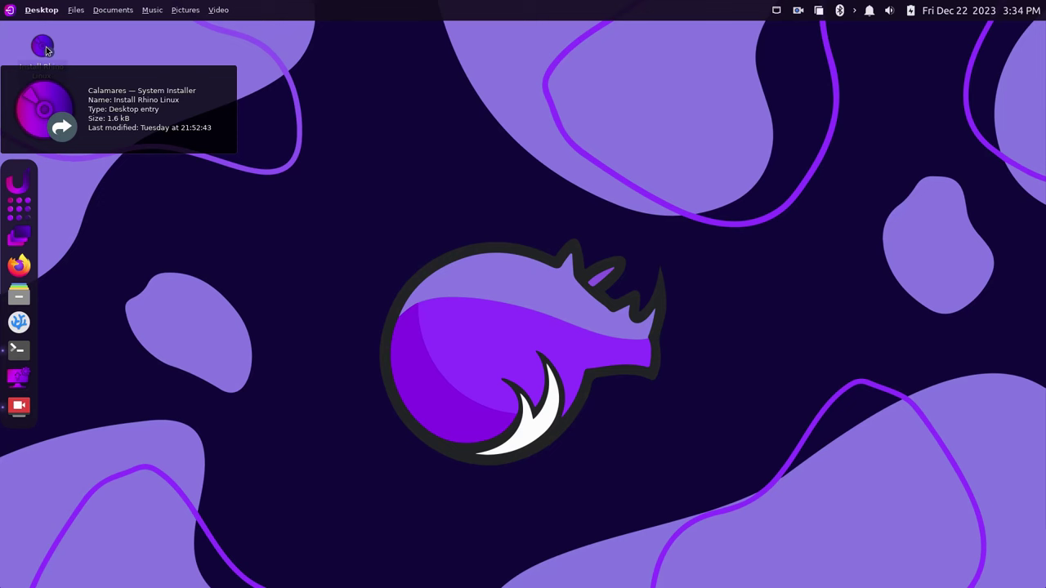
{"action": "double_click", "coordinate": [47, 51]}
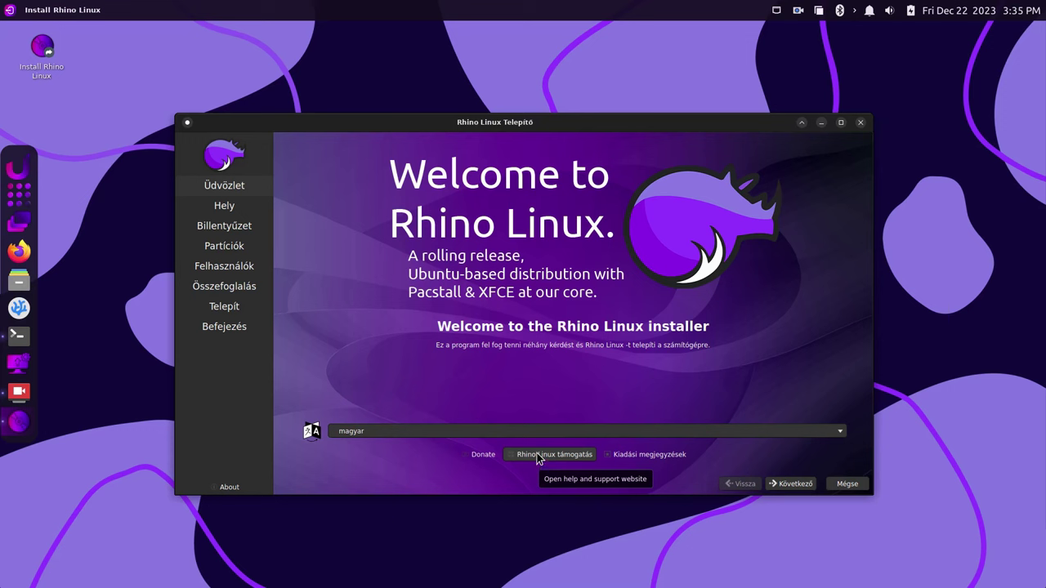
Advance past the welcome page and accept the Europe/Budapest location on the Hely page
{"action": "left_click", "coordinate": [787, 485]}
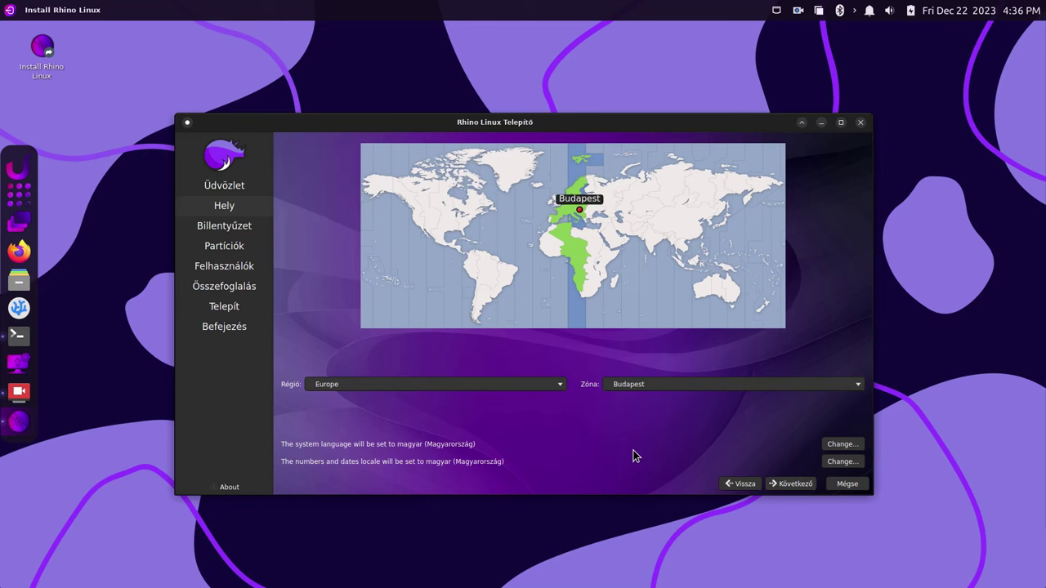
{"action": "left_click", "coordinate": [790, 483]}
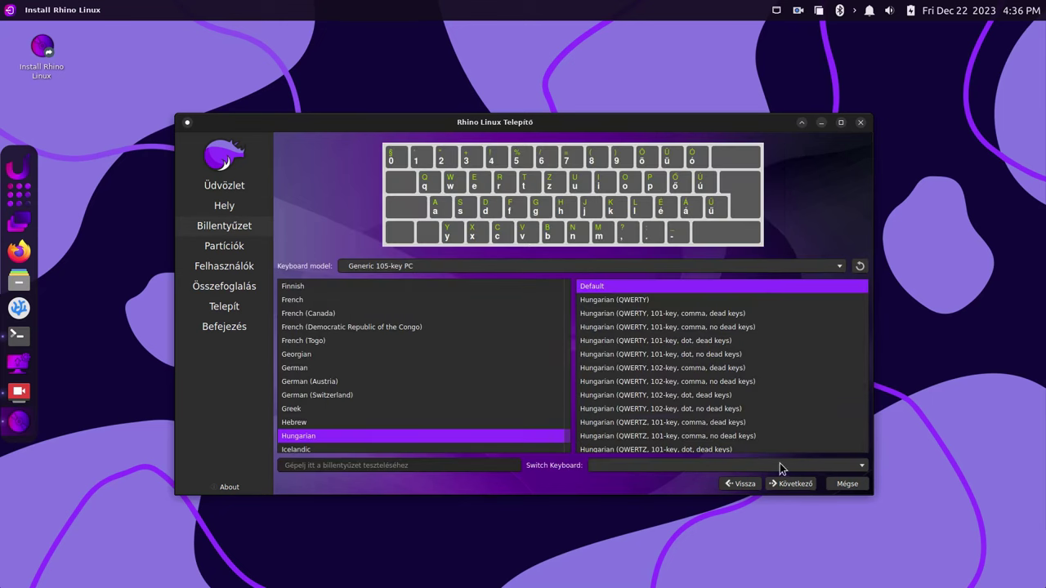
Keep the Hungarian keyboard layout and continue to the Partíciók page
{"action": "left_click", "coordinate": [790, 483]}
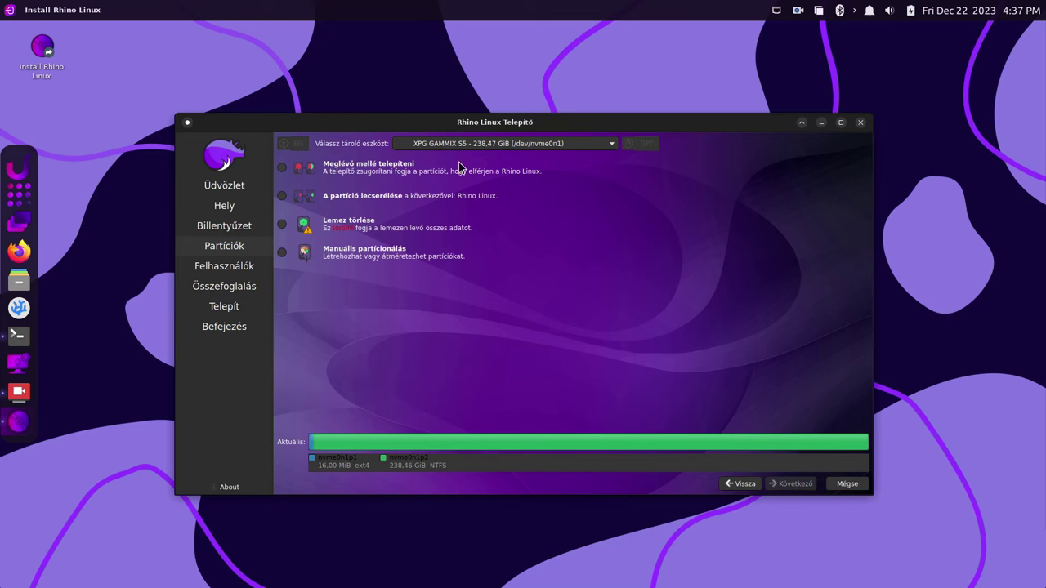
Pick KINGSTON SH103S3120G - 111.79 GiB (/dev/sdh) as the storage device
{"action": "left_click", "coordinate": [508, 141]}
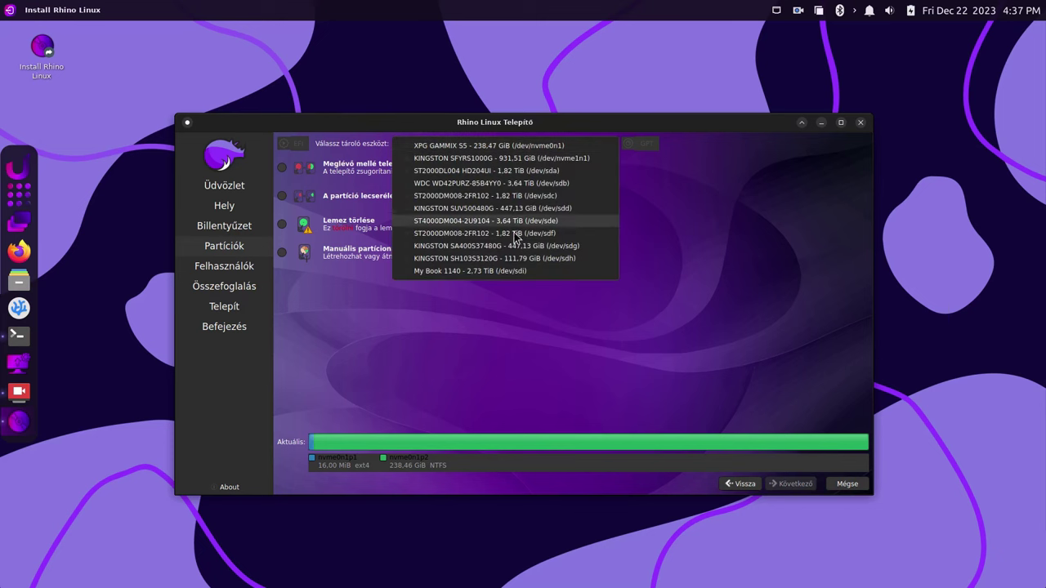
{"action": "left_click", "coordinate": [504, 259]}
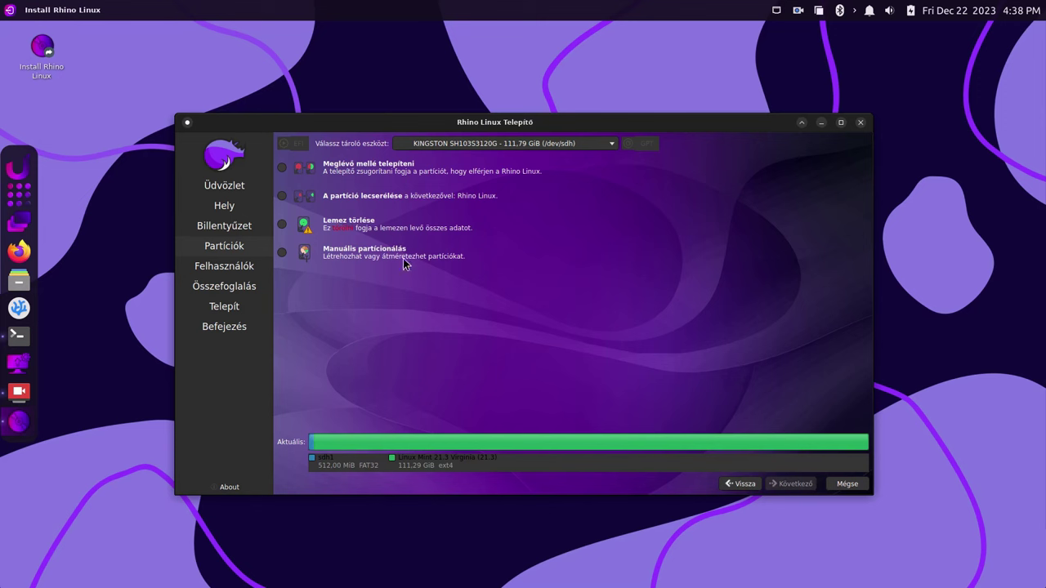
Install alongside Linux Mint, shrinking /dev/sdh2 to 72799 MiB for a 41160 MiB Rhino partition
{"action": "left_click", "coordinate": [281, 168]}
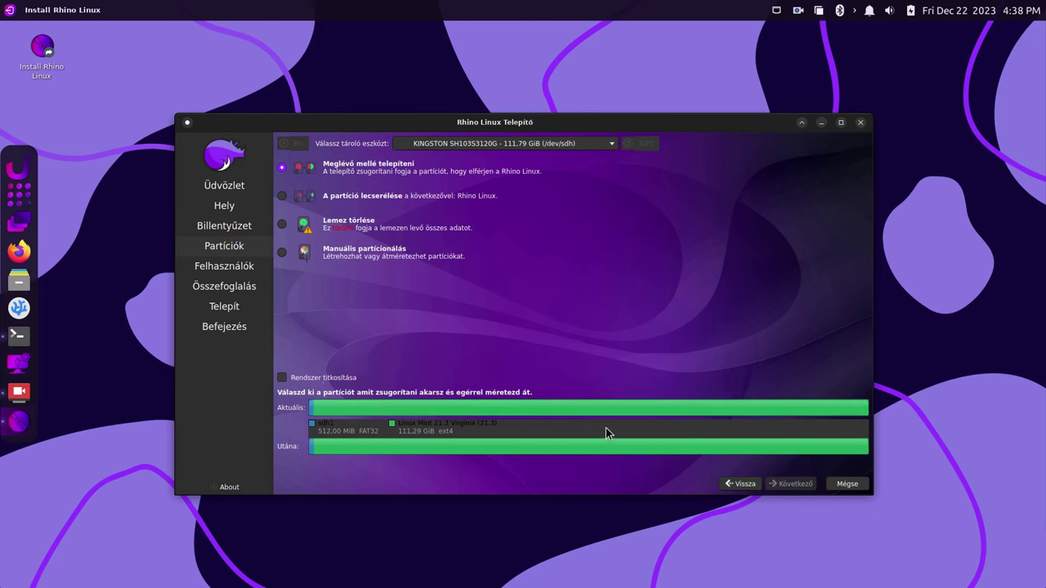
{"action": "left_click", "coordinate": [425, 402]}
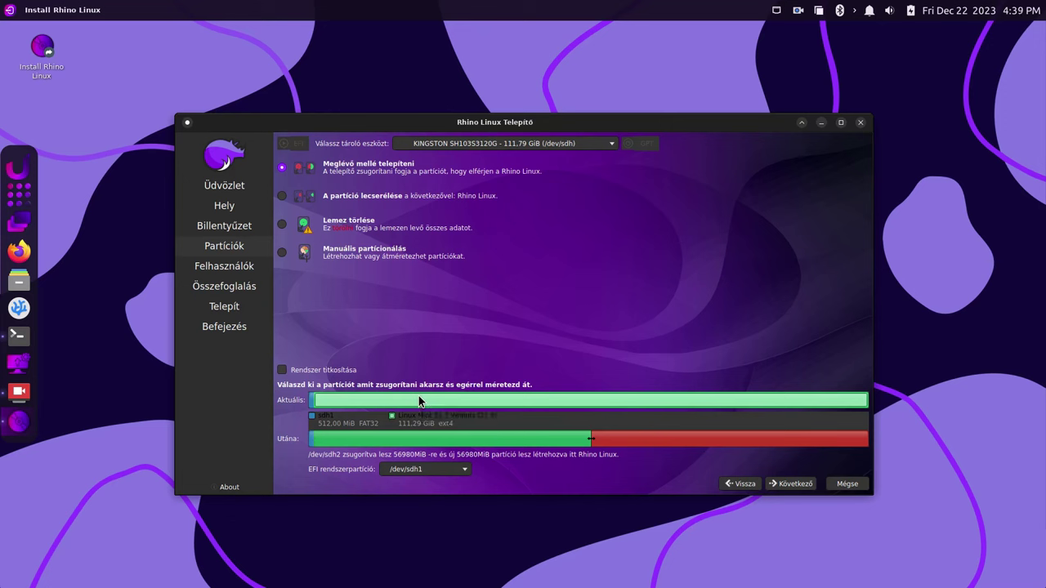
{"action": "left_click_drag", "start_coordinate": [599, 444], "coordinate": [666, 448]}
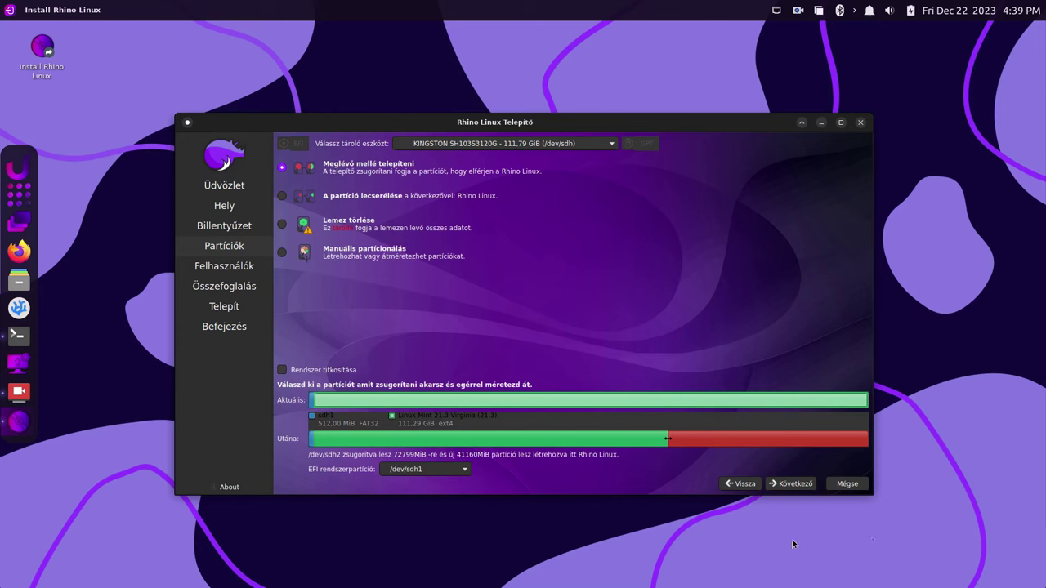
On the Users page, enter the user's name and set the computer name to Rhino
{"action": "left_click", "coordinate": [789, 485]}
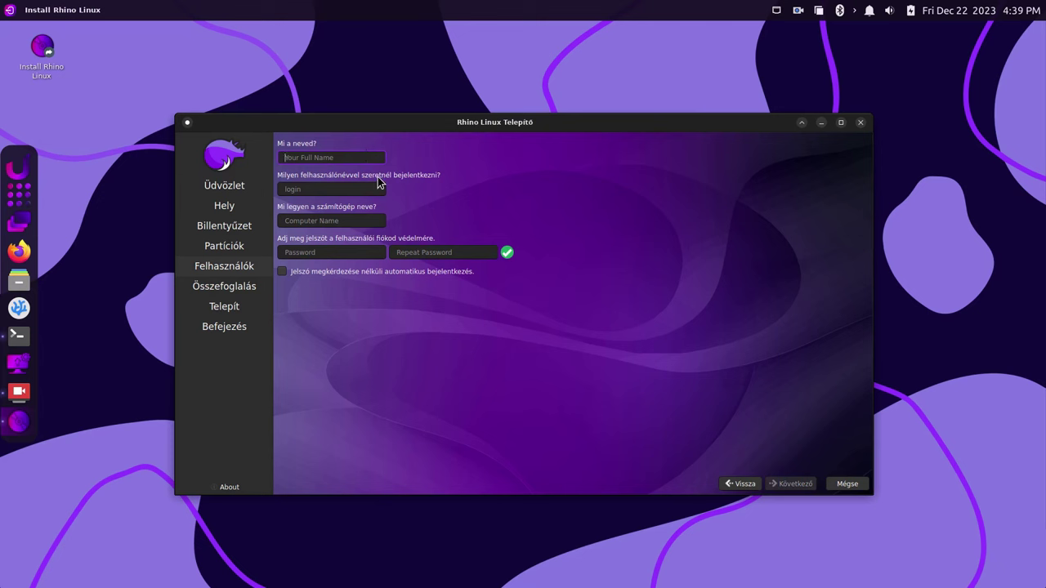
{"action": "type", "text": "Laci"}
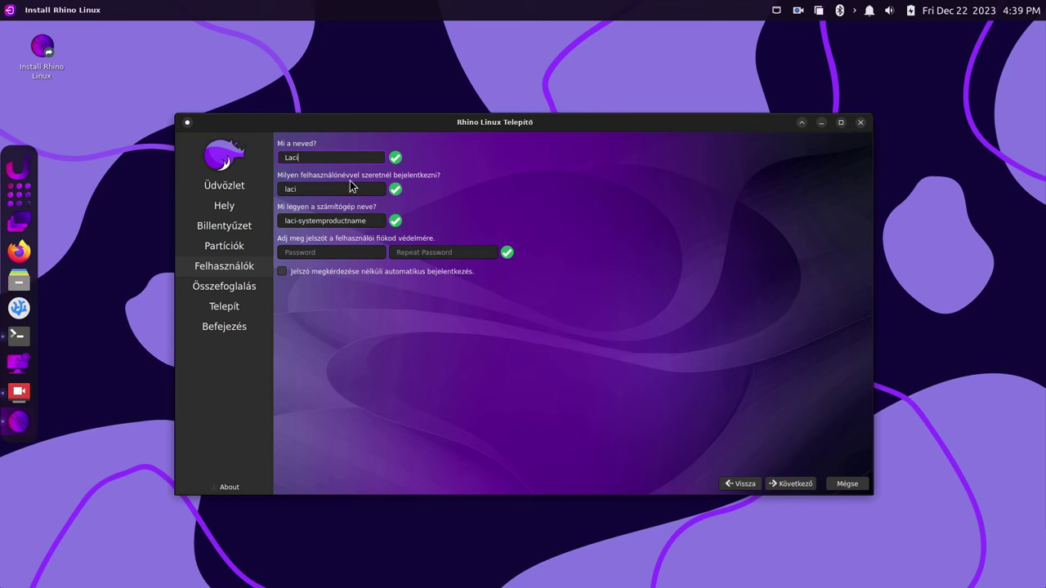
{"action": "triple_click", "coordinate": [368, 221]}
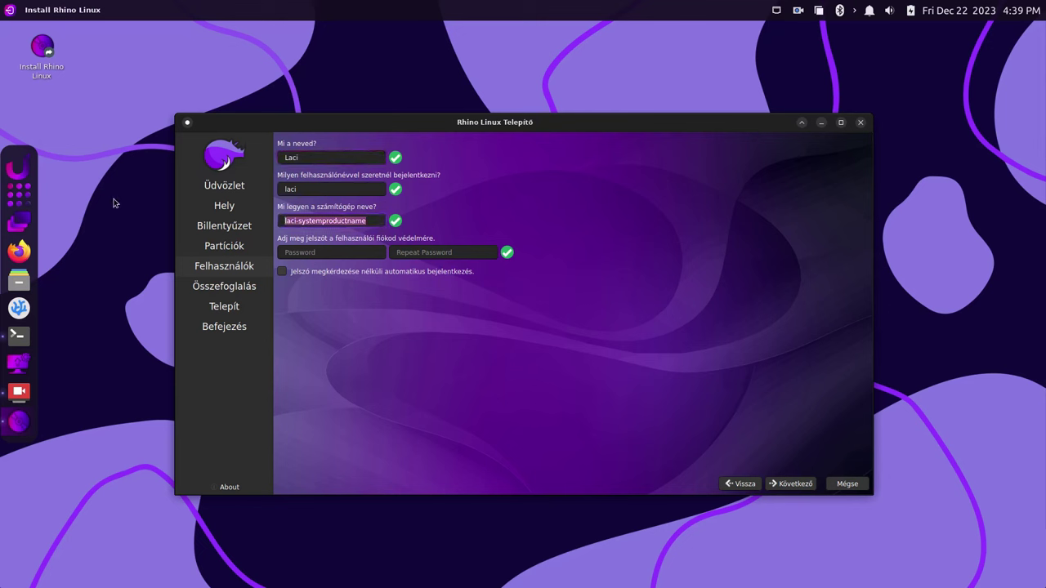
{"action": "type", "text": "Rhino"}
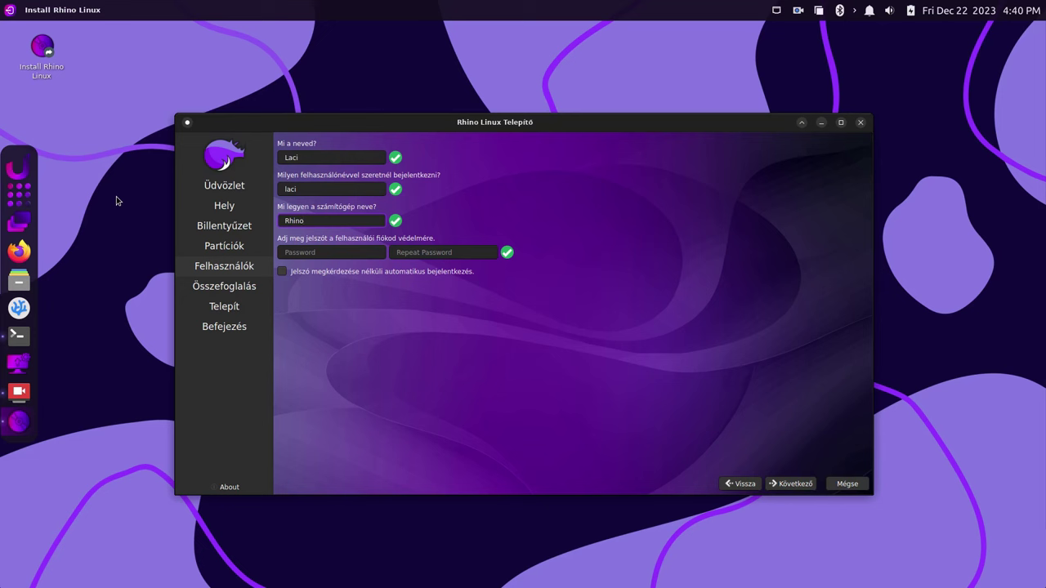
Enter the account password and repeat it in the confirmation field
{"action": "left_click", "coordinate": [357, 250]}
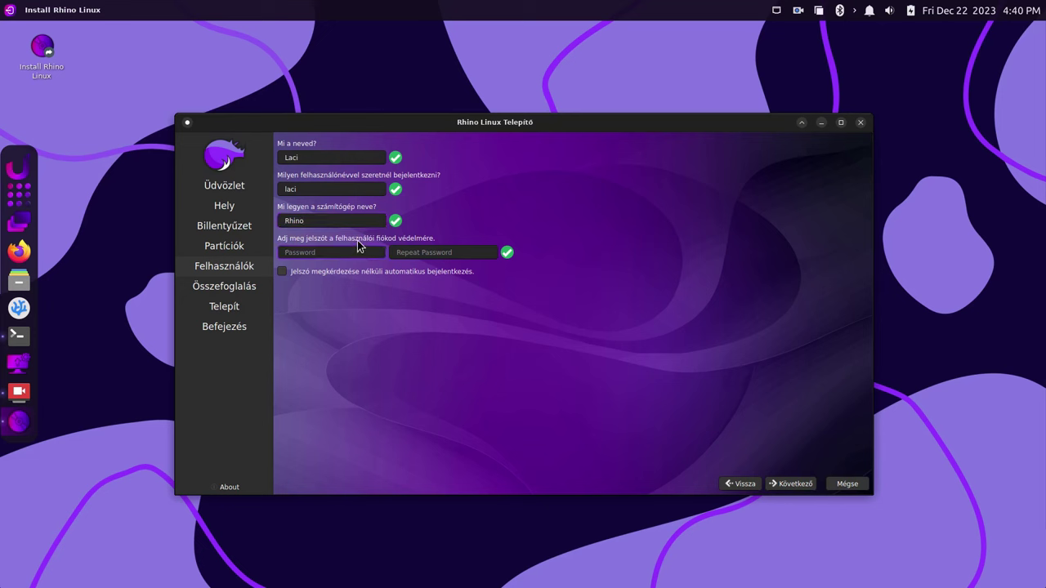
{"action": "type", "text": "123"}
{"action": "key", "text": "Tab"}
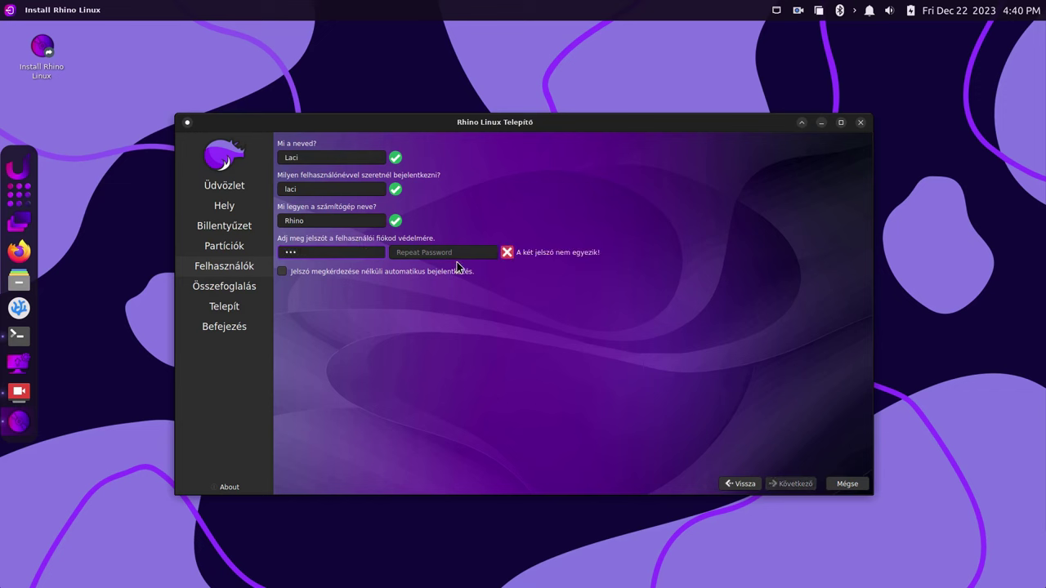
{"action": "left_click", "coordinate": [455, 251]}
{"action": "type", "text": "123"}
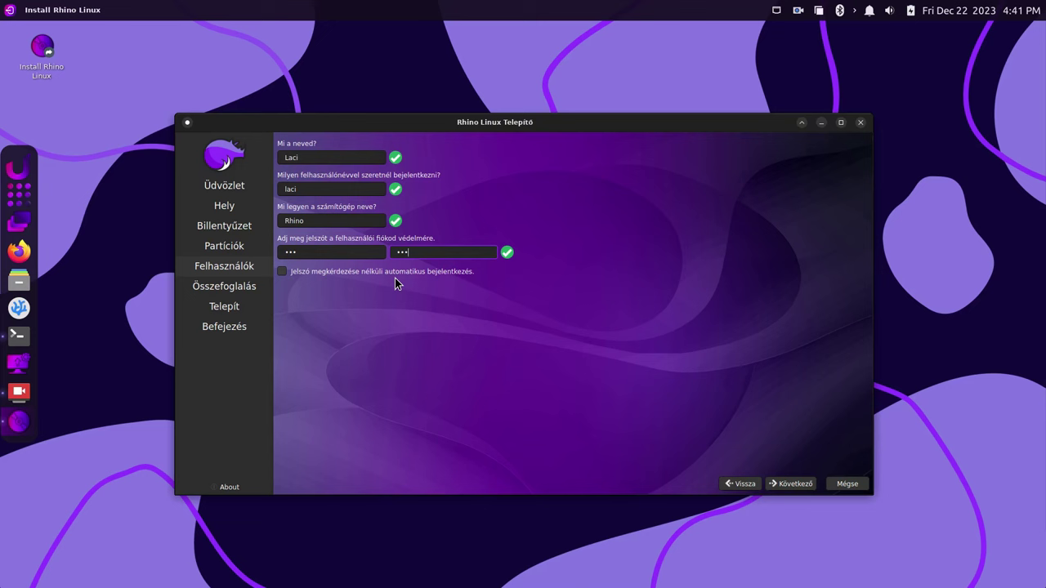
Review the Összefoglalás summary page and start the installation with Telepítés
{"action": "left_click", "coordinate": [786, 484]}
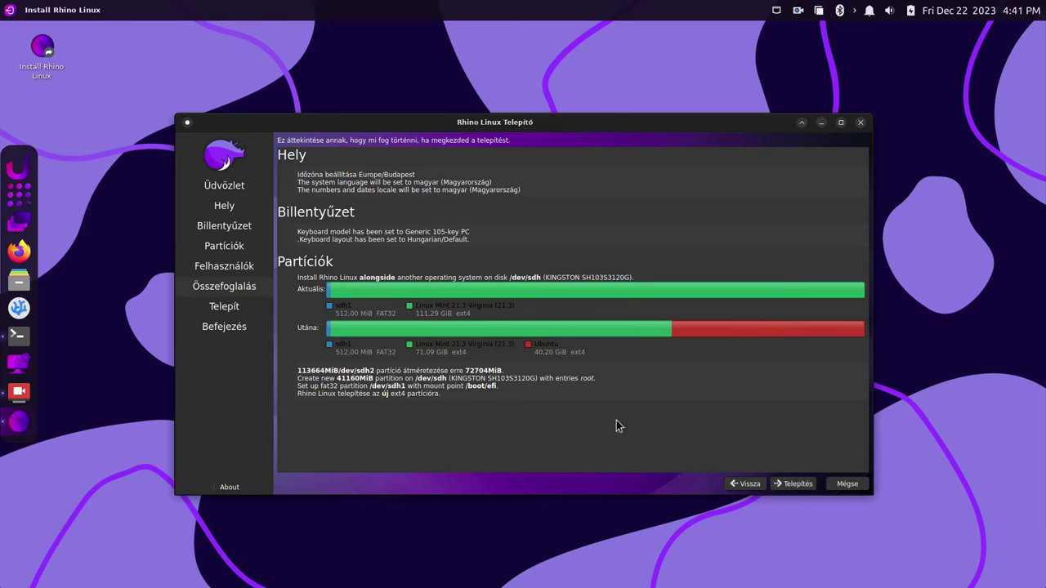
{"action": "left_click", "coordinate": [792, 485]}
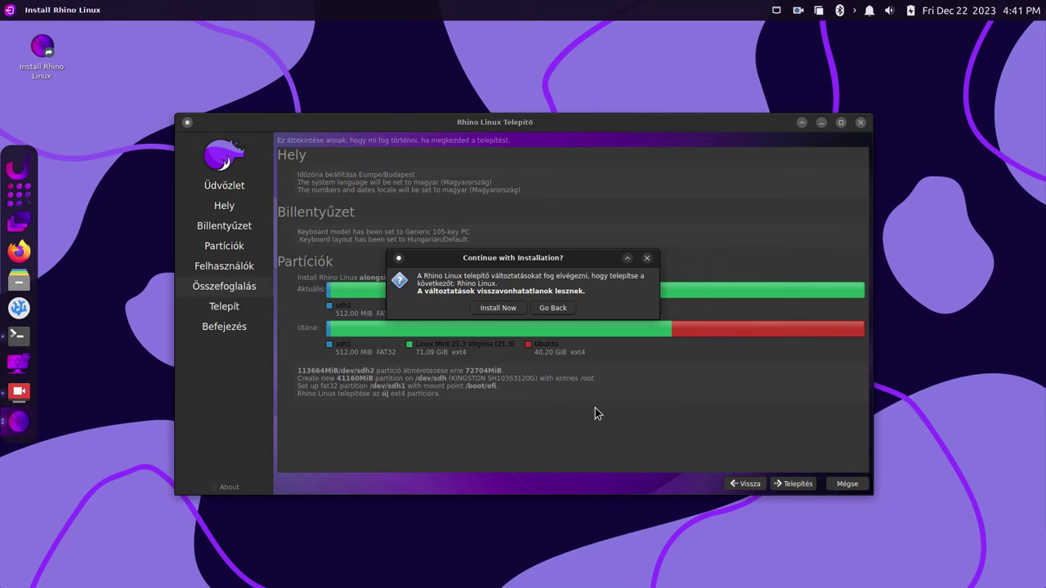
Confirm Install Now in the 'Continue with Installation?' dialog
{"action": "left_click", "coordinate": [492, 307]}
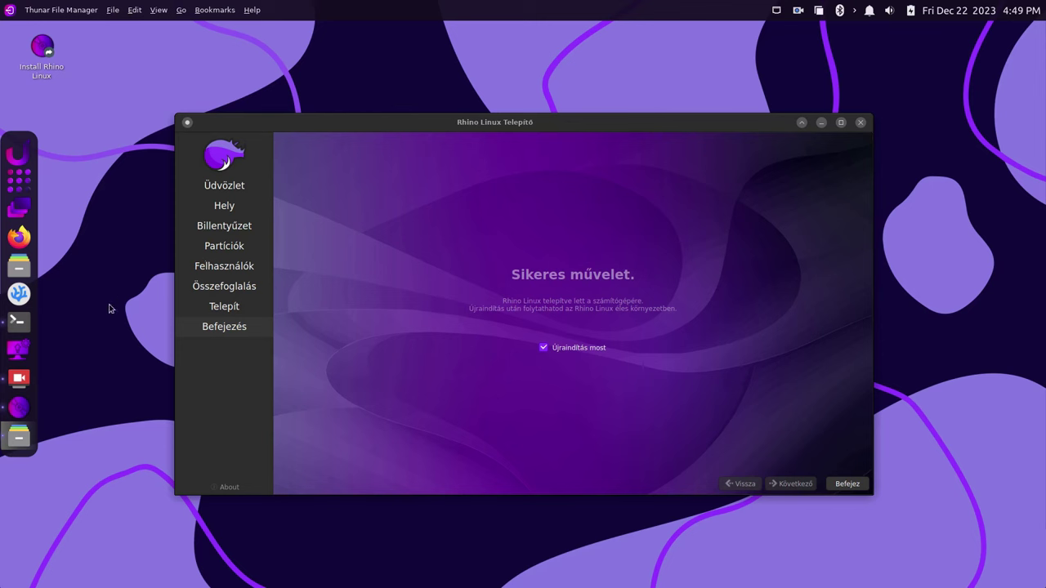
Open Your System from the dock and move its info window to the screen centre
{"action": "left_click", "coordinate": [27, 353]}
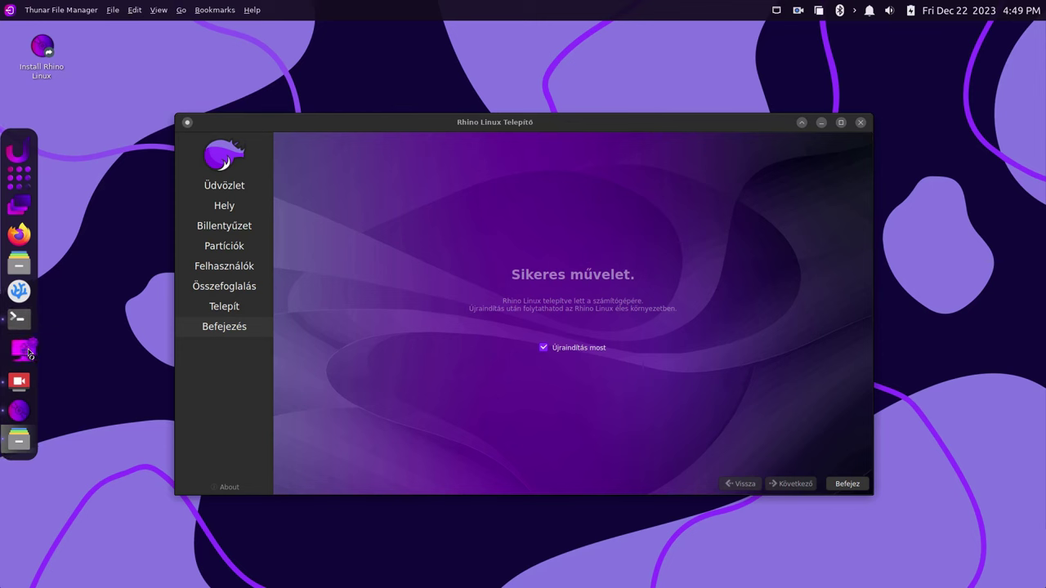
{"action": "left_click_drag", "start_coordinate": [789, 196], "coordinate": [436, 112]}
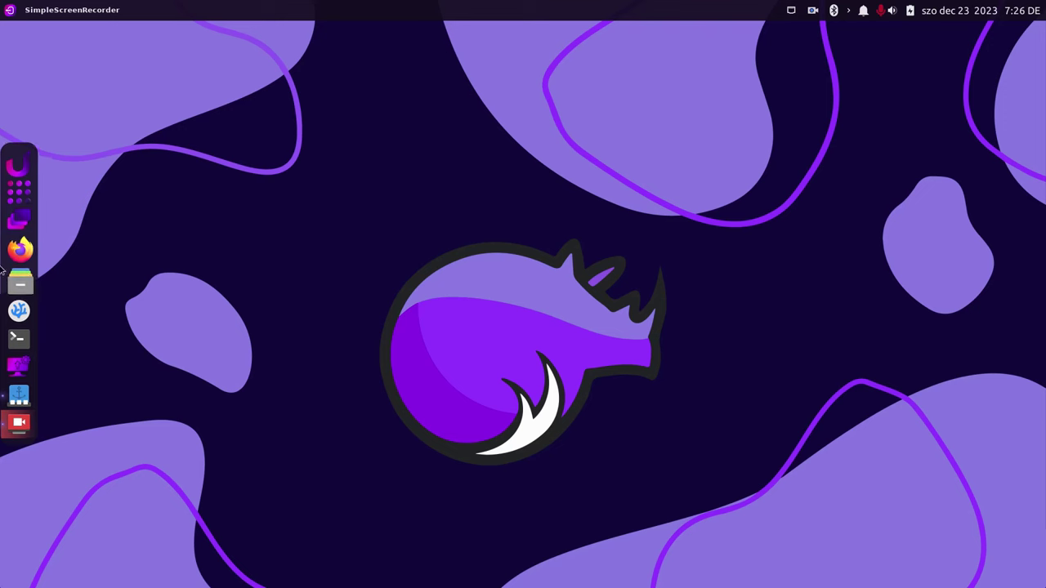
{"action": "left_click", "coordinate": [20, 198]}
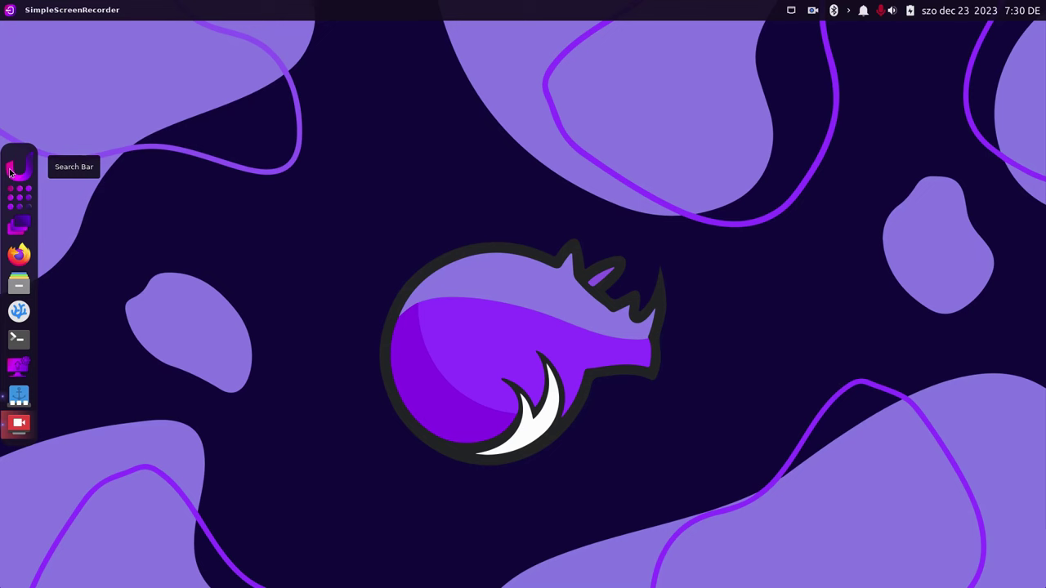
Search 'term' in Ulauncher, launch Terminál emulátor, and centre its window on screen
{"action": "left_click", "coordinate": [11, 172]}
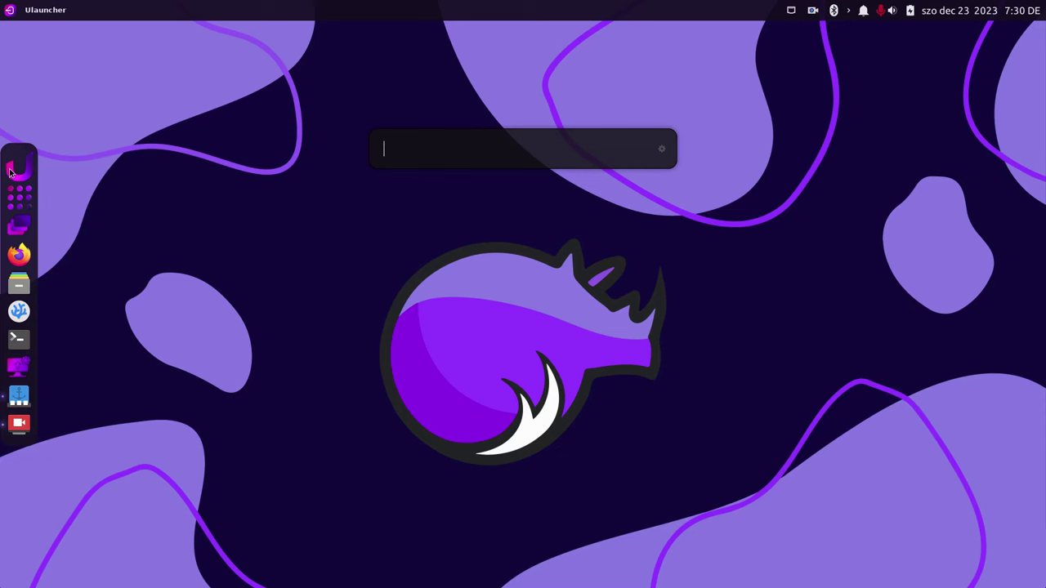
{"action": "type", "text": "term"}
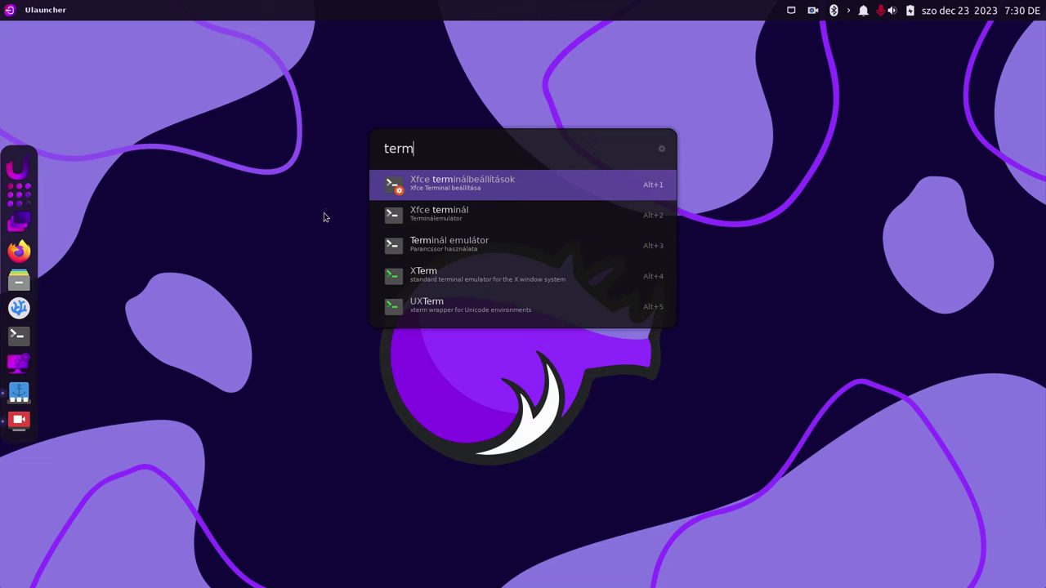
{"action": "left_click", "coordinate": [522, 242]}
{"action": "left_click_drag", "start_coordinate": [303, 35], "coordinate": [485, 174]}
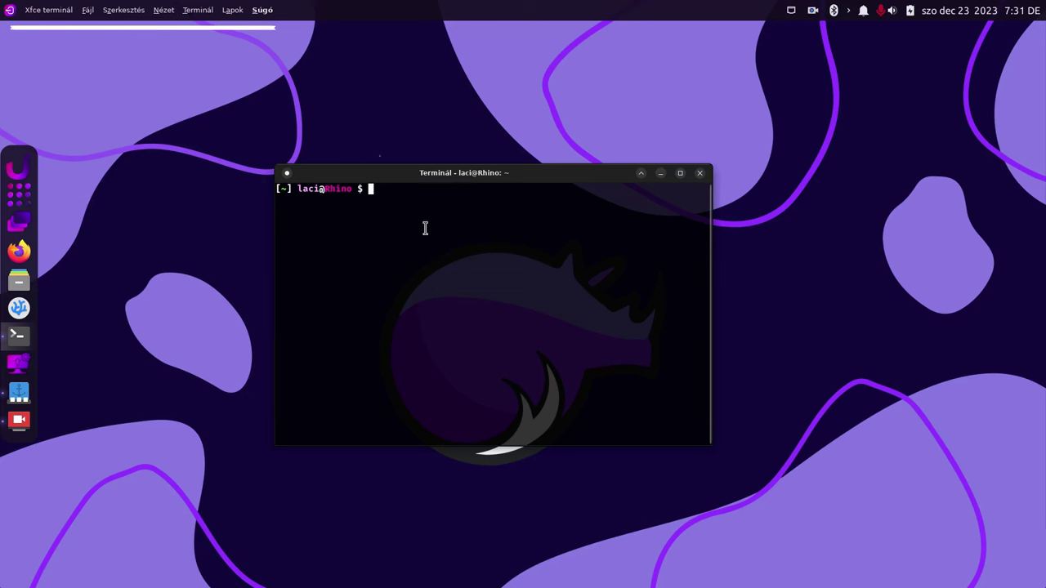
Refocus the terminal window and enter htop at the prompt without running it
{"action": "left_click", "coordinate": [357, 110]}
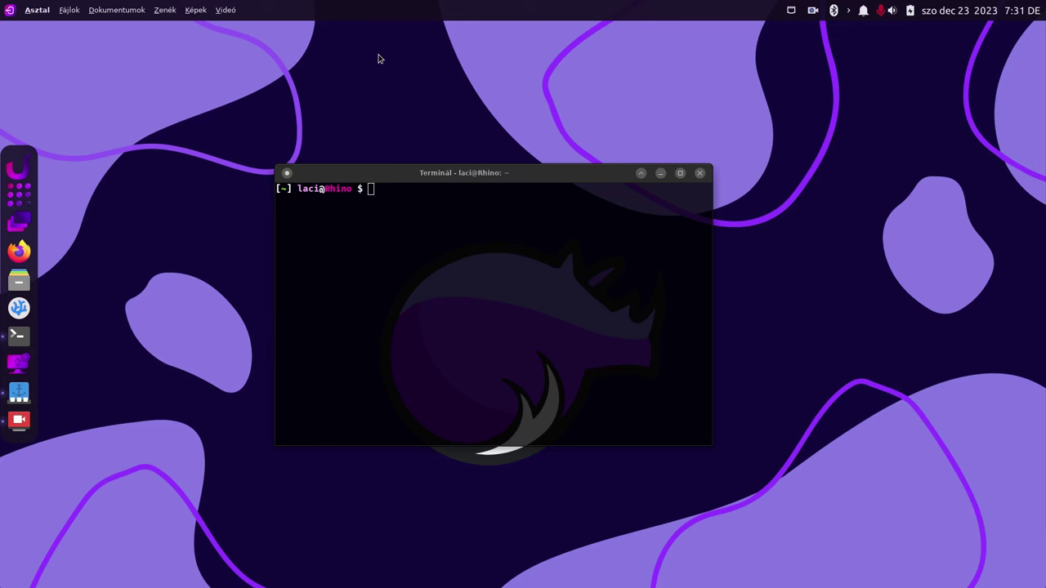
{"action": "left_click", "coordinate": [418, 219]}
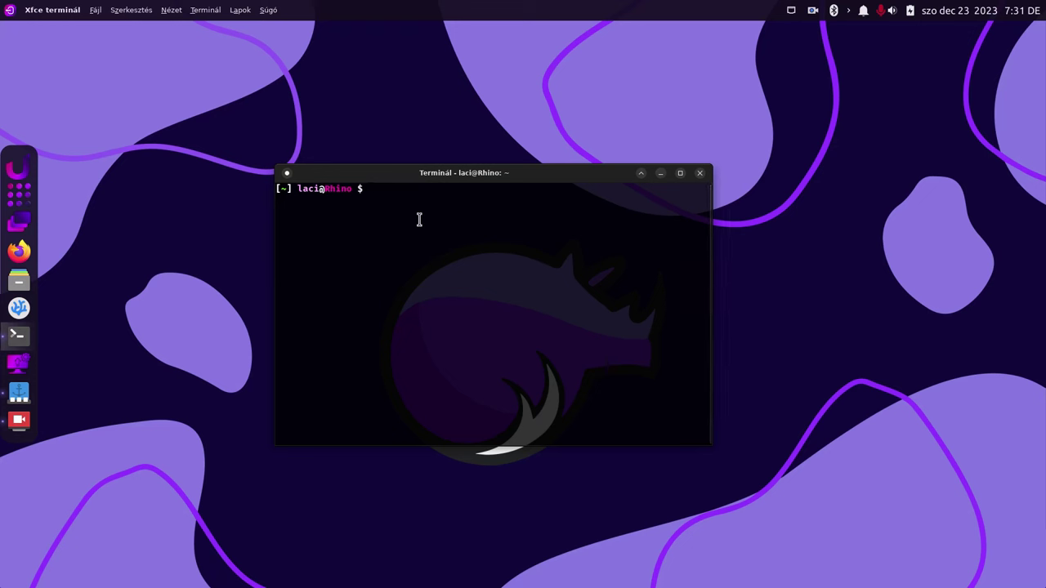
{"action": "type", "text": "htop"}
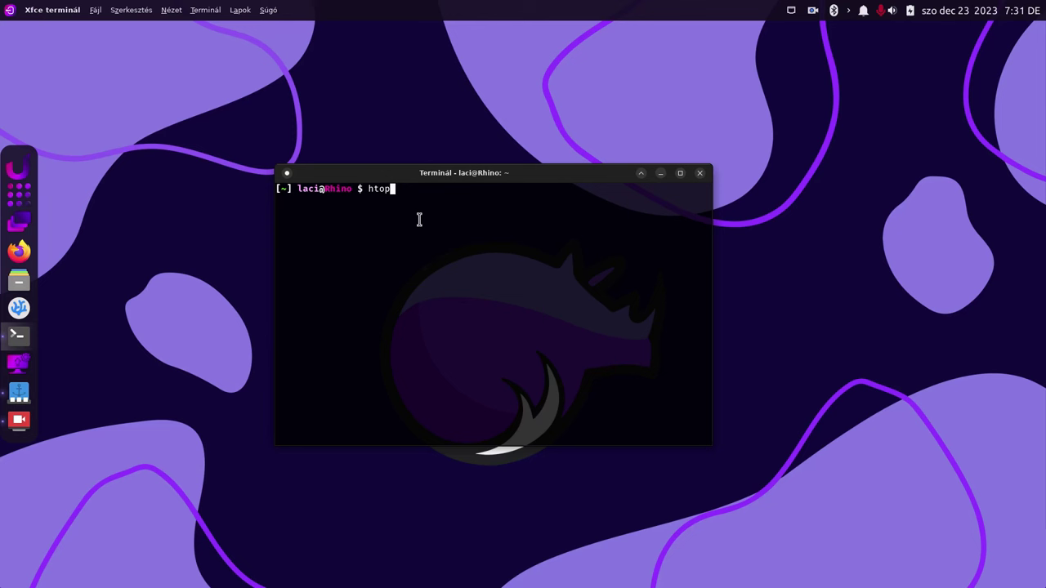
Run htop to show live CPU, memory and process usage
{"action": "key", "text": "Return"}
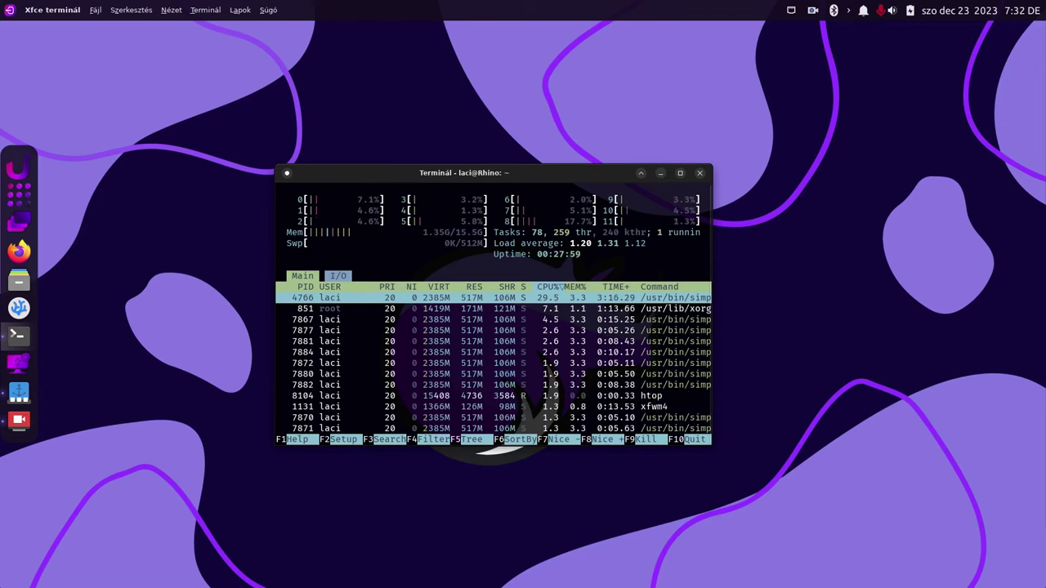
{"action": "left_click", "coordinate": [19, 419]}
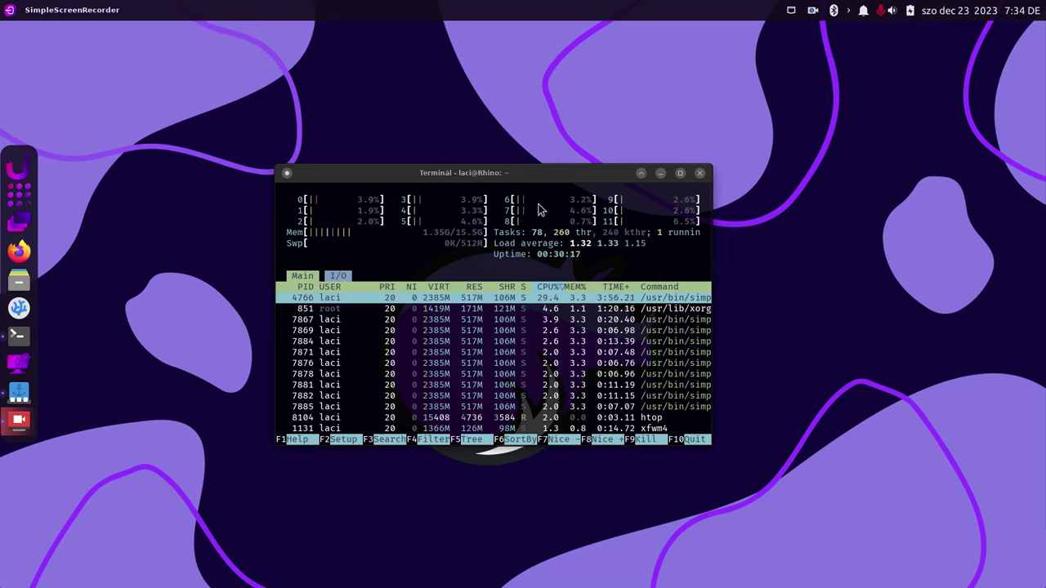
Close the htop terminal window, confirming 'Ablak bezárása' in the Figyelmeztetés warning
{"action": "left_click", "coordinate": [700, 172]}
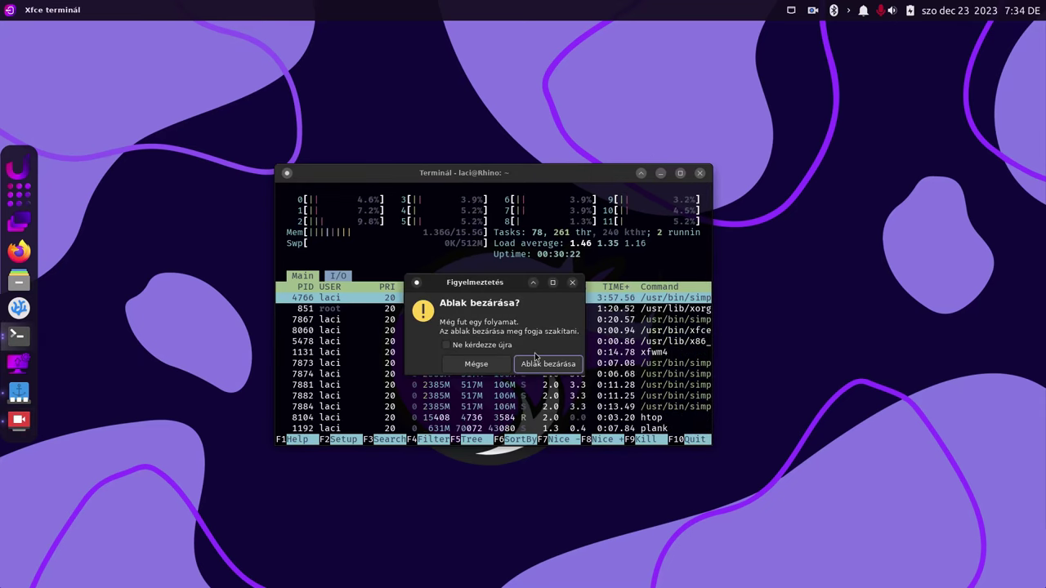
{"action": "left_click", "coordinate": [542, 369]}
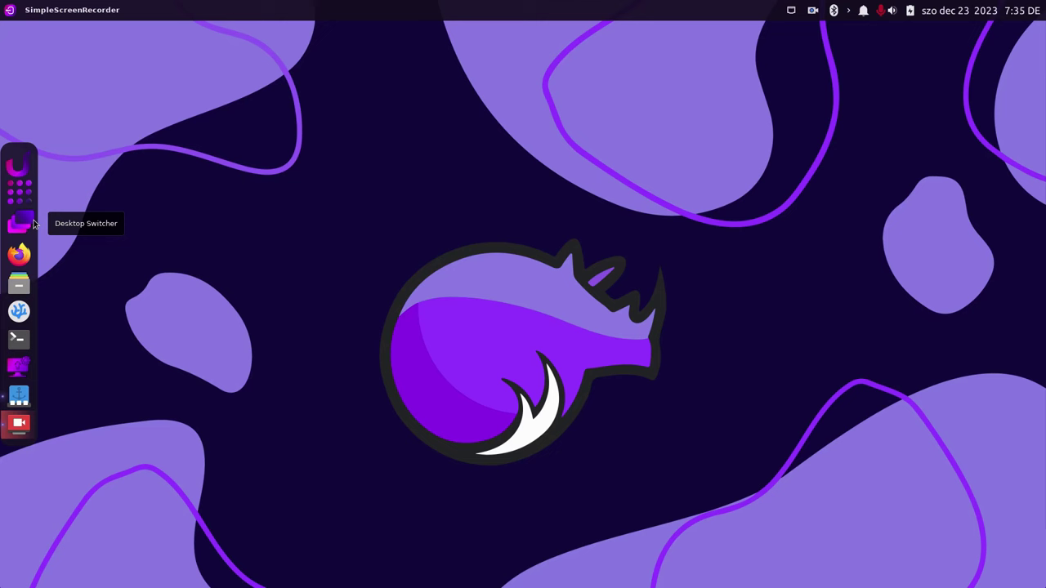
{"action": "left_click", "coordinate": [33, 222]}
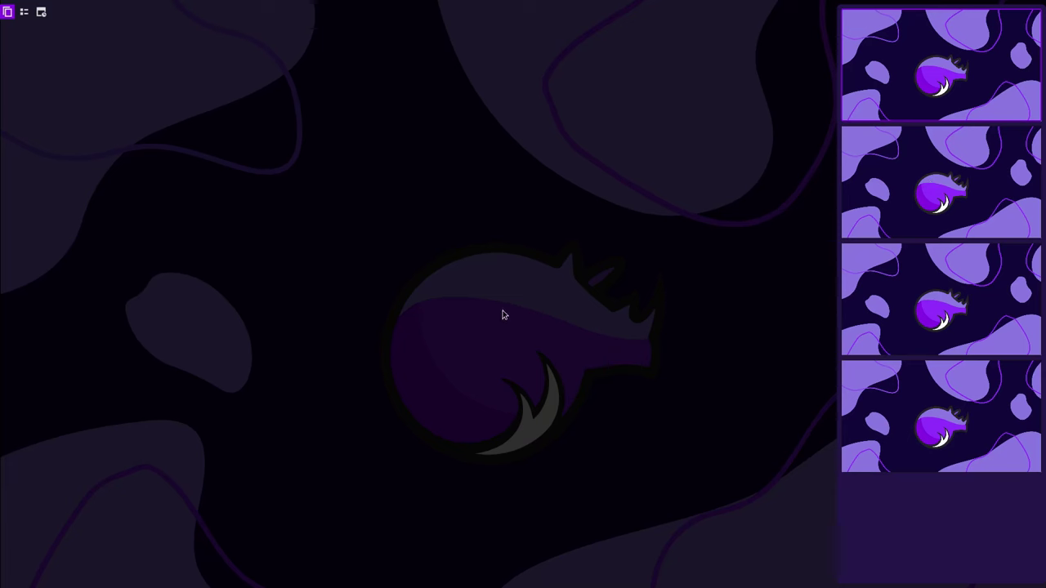
{"action": "key", "text": "super"}
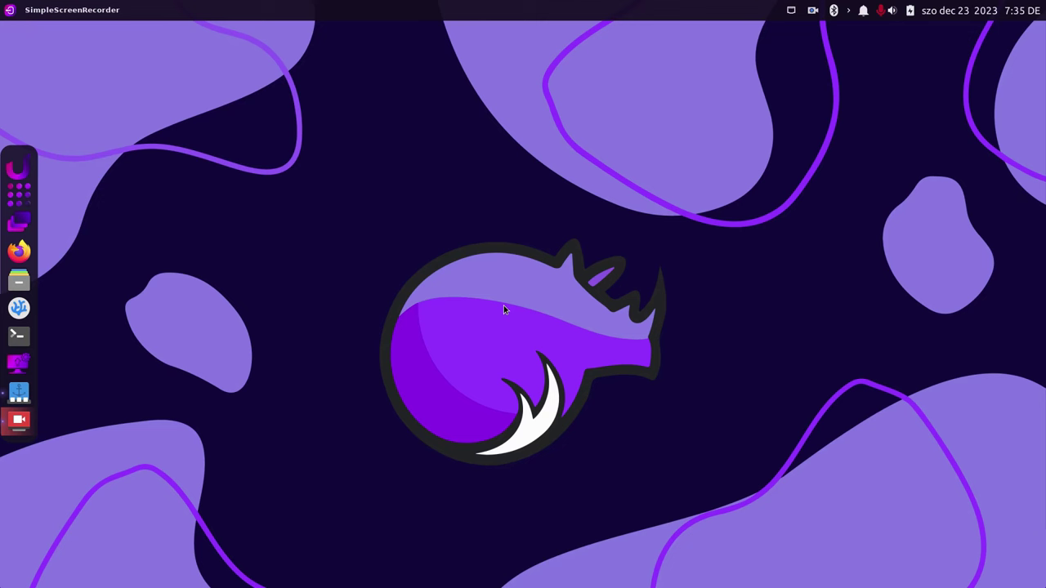
Preview all four workspaces, then open the Your System window from the dock
{"action": "key", "text": "ctrl+alt+Up"}
{"action": "left_click", "coordinate": [19, 308]}
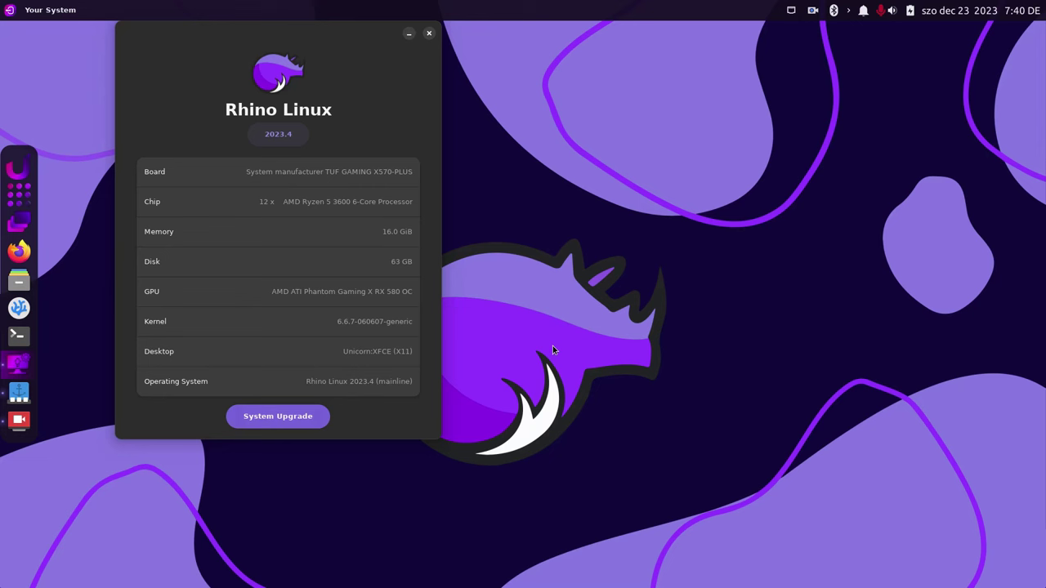
Start System Upgrade and submit the sudo password so the package update runs
{"action": "left_click", "coordinate": [308, 419]}
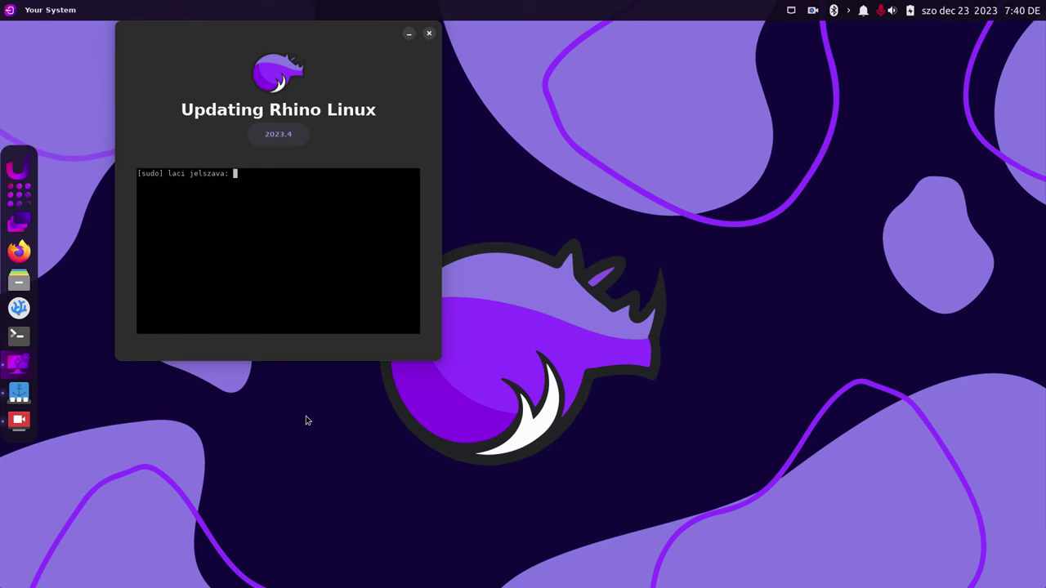
{"action": "key", "text": "Return"}
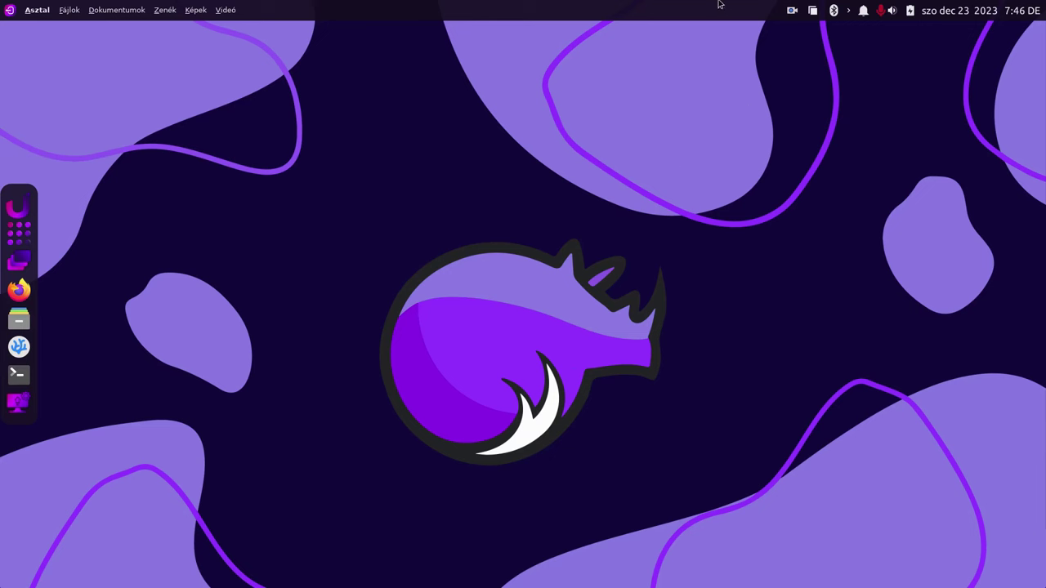
Enable cortile window tiling from its tray menu
{"action": "left_click", "coordinate": [814, 12]}
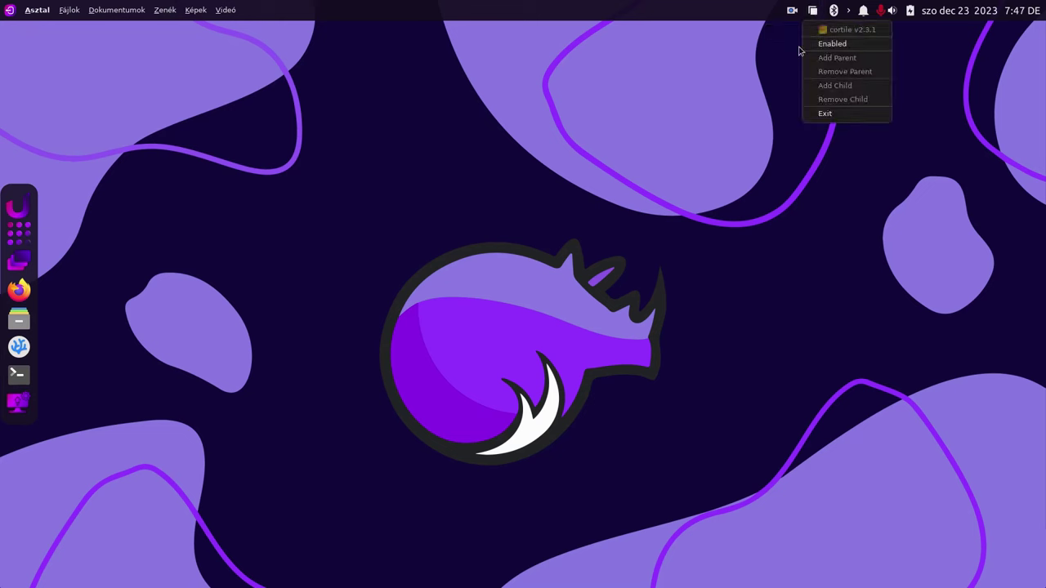
{"action": "left_click", "coordinate": [826, 43]}
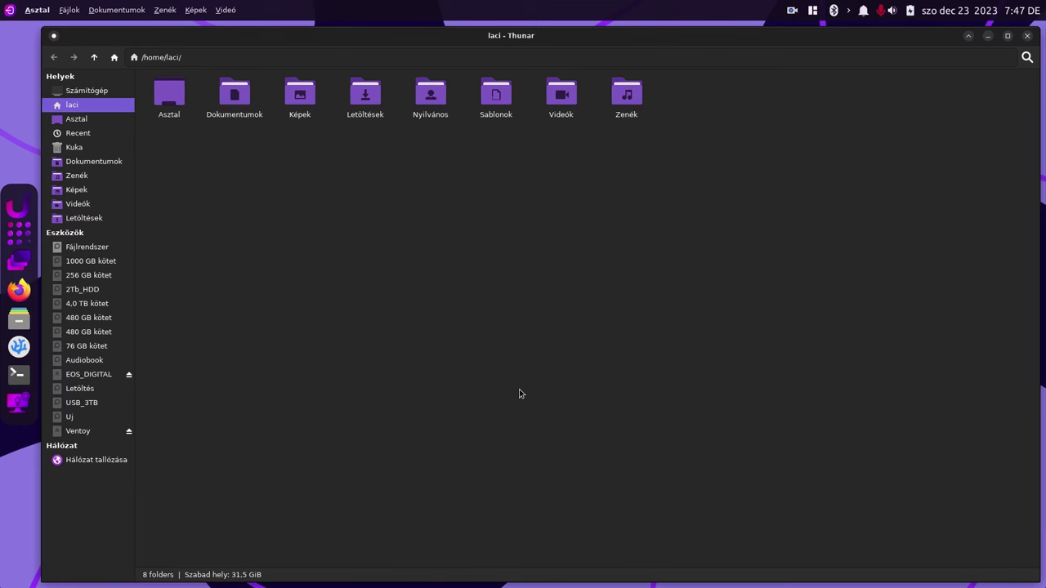
Launch Xfce Terminal from the dock so it tiles to the right of Thunar
{"action": "left_click", "coordinate": [13, 378]}
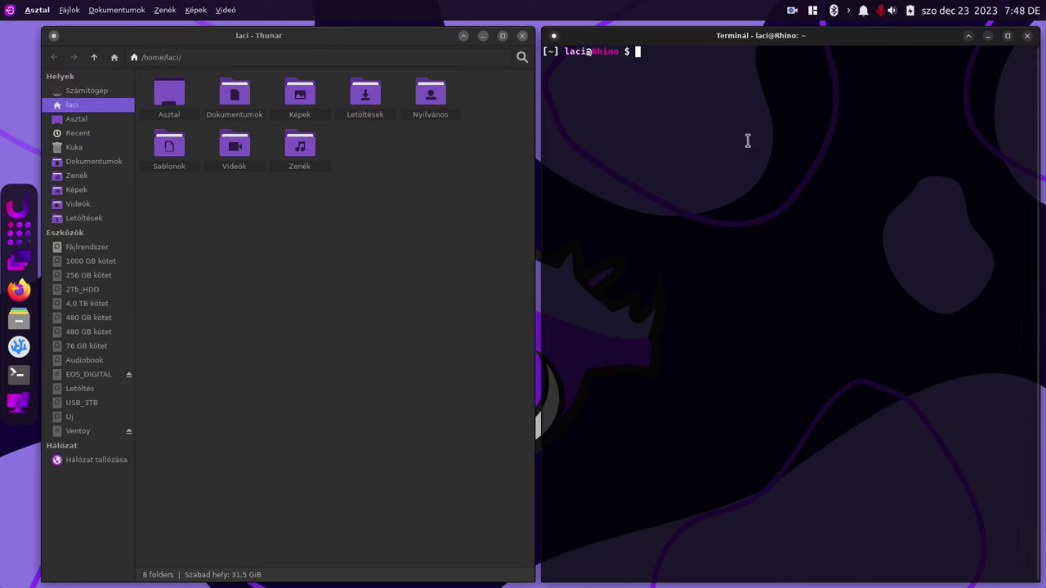
Disable cortile tiling by unchecking Enabled in its tray menu
{"action": "left_click", "coordinate": [813, 10]}
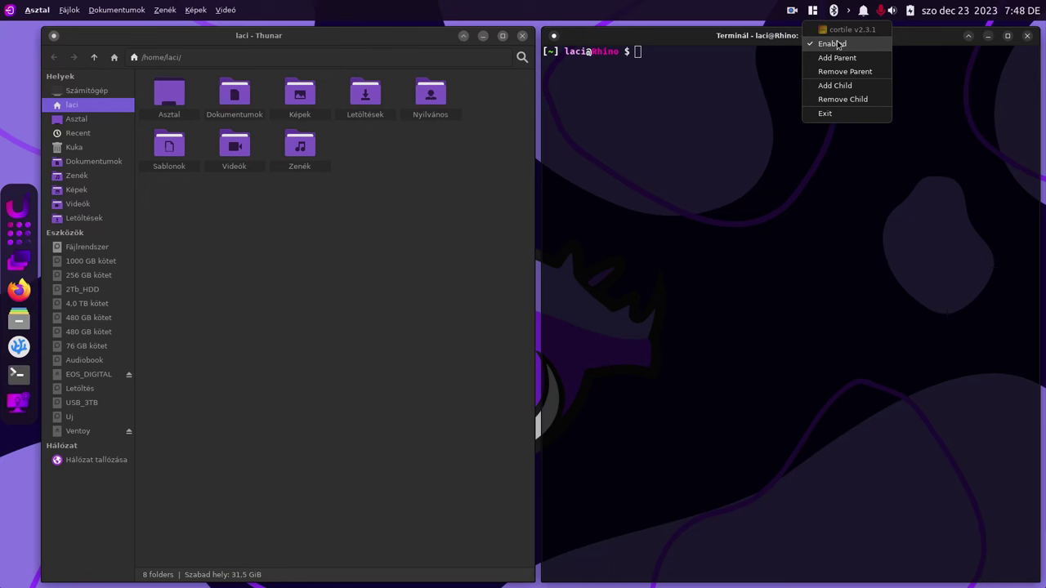
{"action": "left_click", "coordinate": [837, 44]}
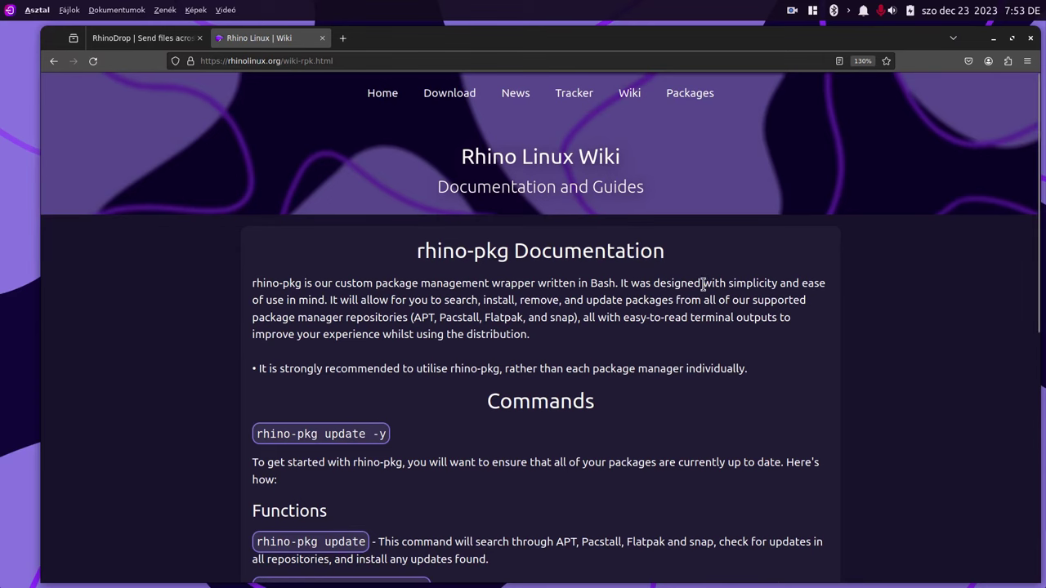
Glance at the RhinoDrop tab, then return to the Rhino Linux Wiki tab
{"action": "scroll", "coordinate": [704, 284], "scroll_direction": "down", "scroll_amount": 2}
{"action": "scroll", "coordinate": [702, 285], "scroll_direction": "down", "scroll_amount": 4}
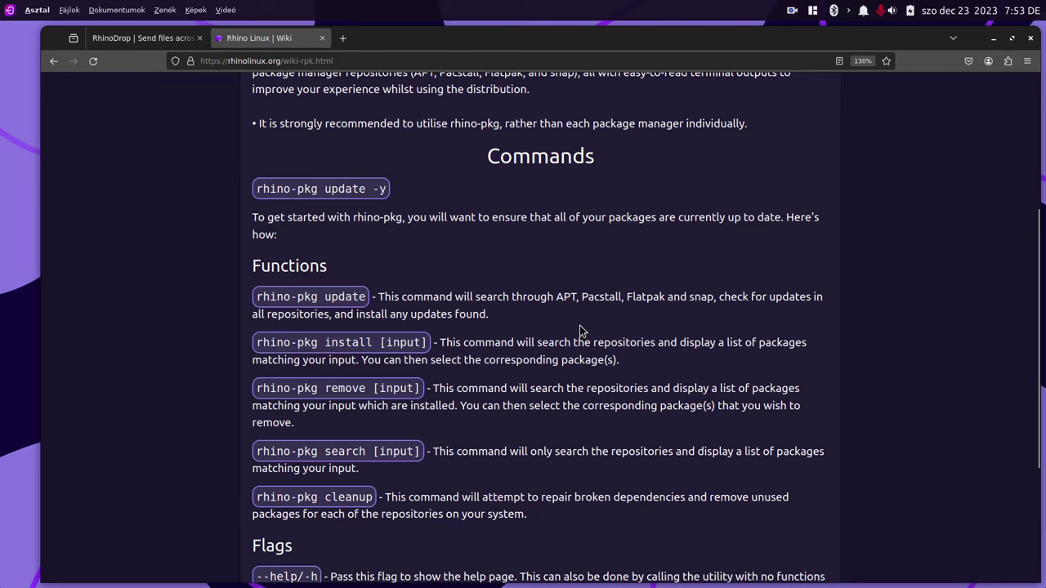
{"action": "left_click", "coordinate": [161, 44]}
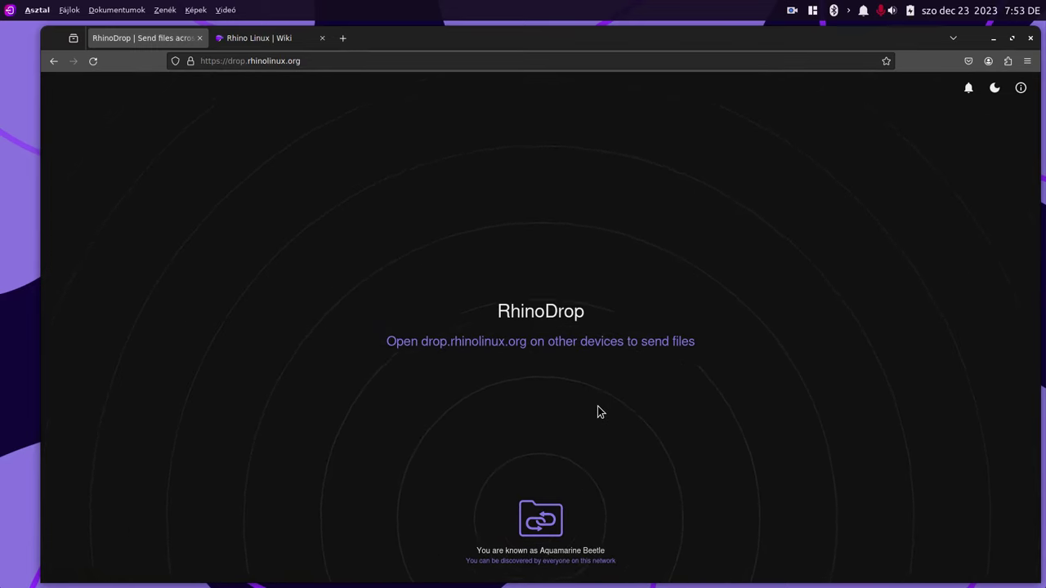
{"action": "left_click", "coordinate": [261, 37]}
Open a terminal beside Firefox and go back to the wiki's main index
{"action": "mouse_move", "coordinate": [6, 257]}
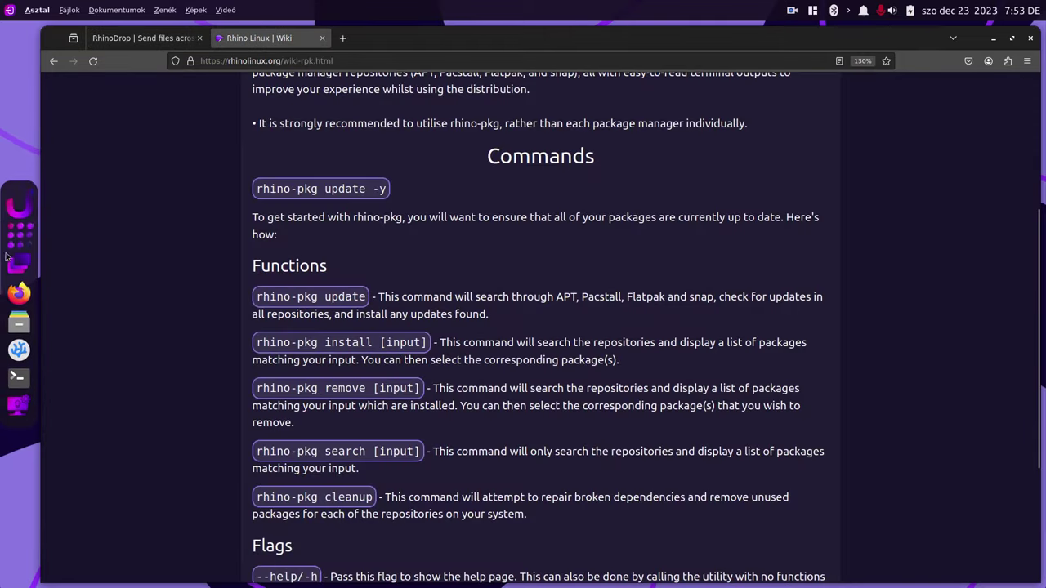
{"action": "left_click", "coordinate": [19, 376]}
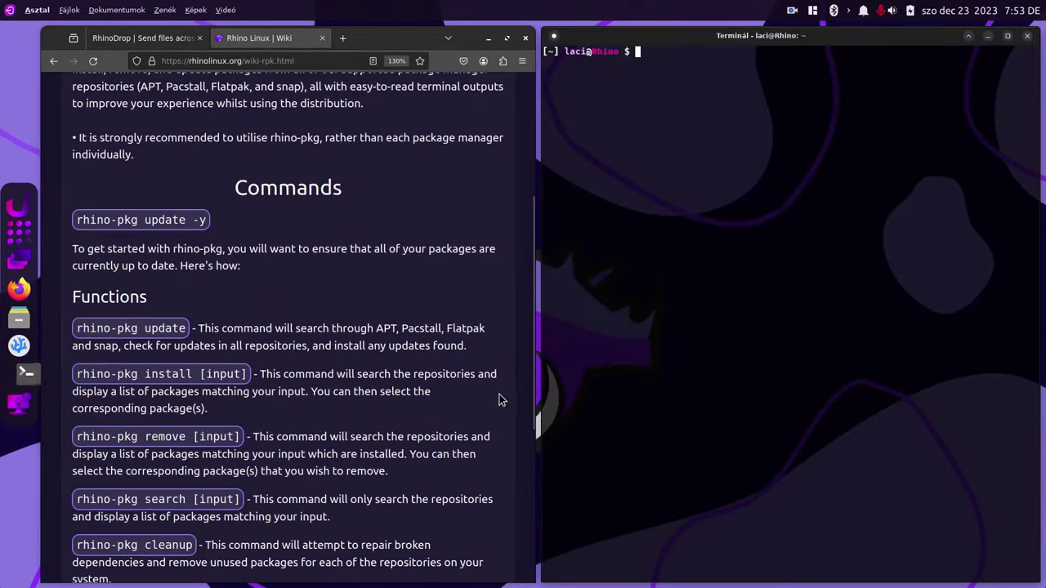
{"action": "scroll", "coordinate": [322, 208], "scroll_direction": "up", "scroll_amount": 3}
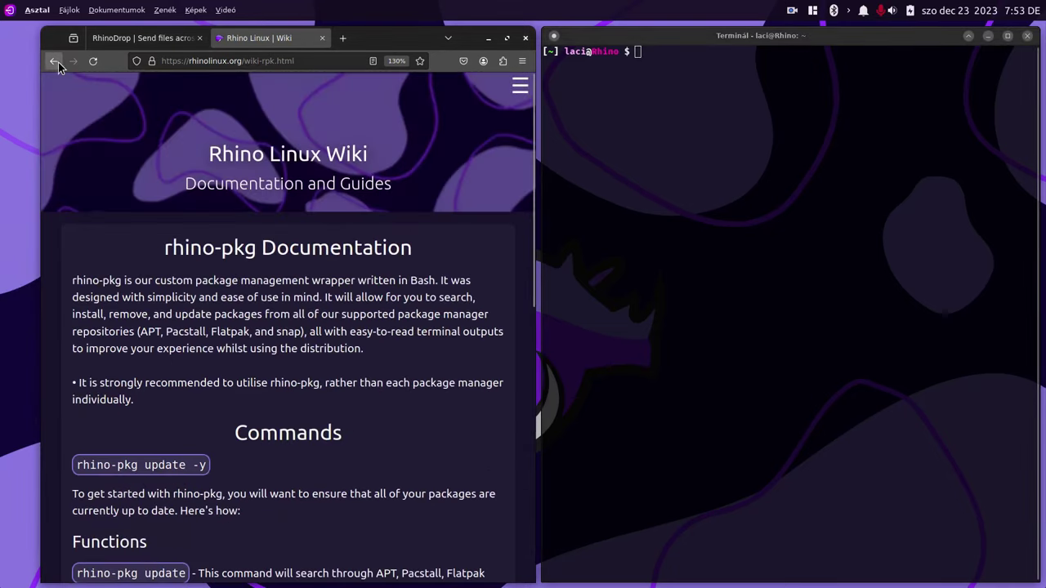
{"action": "left_click", "coordinate": [54, 61]}
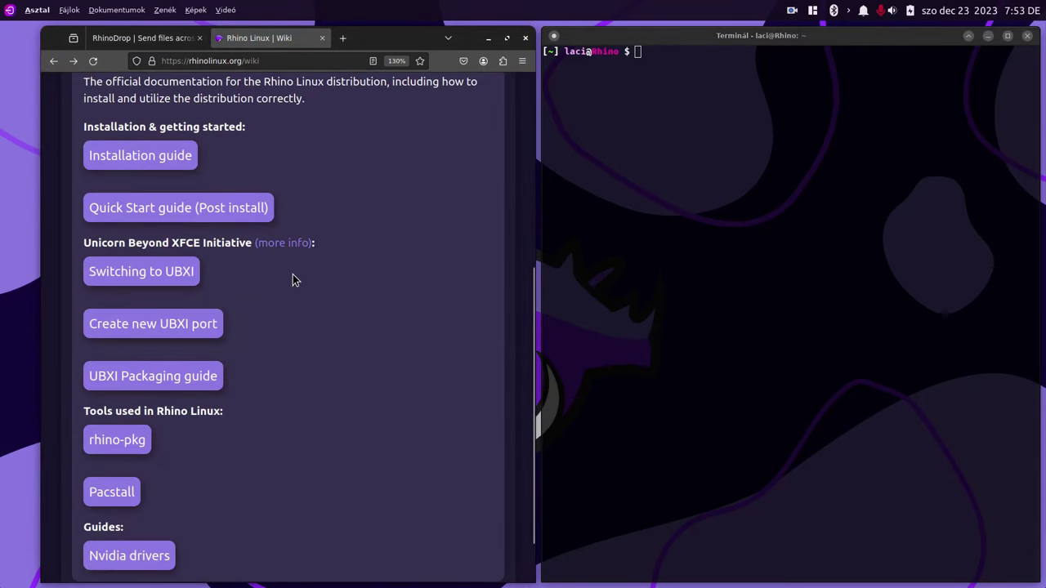
{"action": "scroll", "coordinate": [293, 280], "scroll_direction": "down", "scroll_amount": 2}
Open pacstall.dev from the wiki's Pacstall link and select its sudo bash install command
{"action": "left_click", "coordinate": [135, 427]}
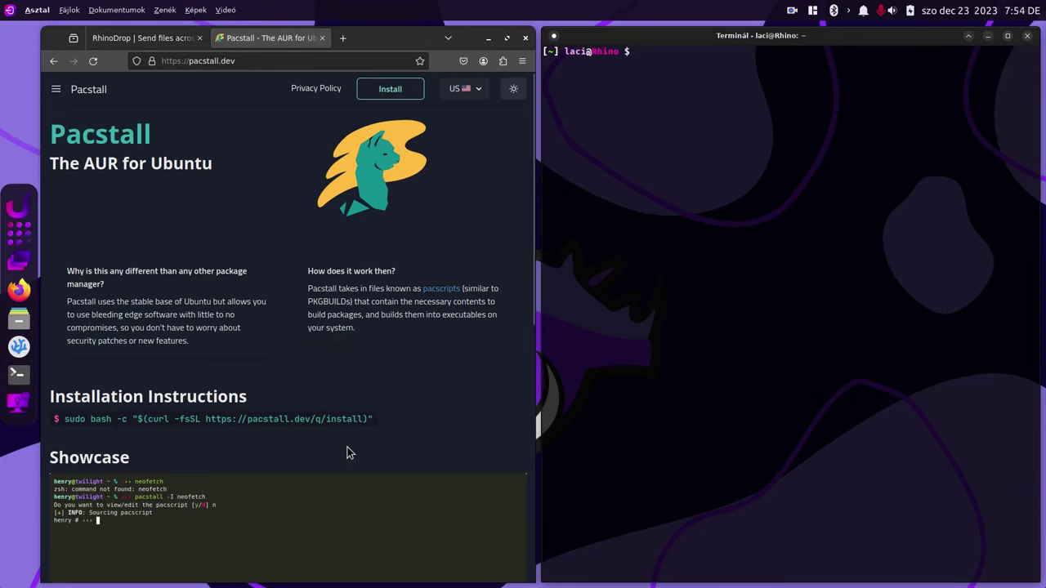
{"action": "left_click_drag", "start_coordinate": [379, 419], "coordinate": [57, 429]}
Run the pasted pacstall.dev installer, declining axel, then open Pacstall's Browse Packages page in the browser
{"action": "middle_click", "coordinate": [643, 280]}
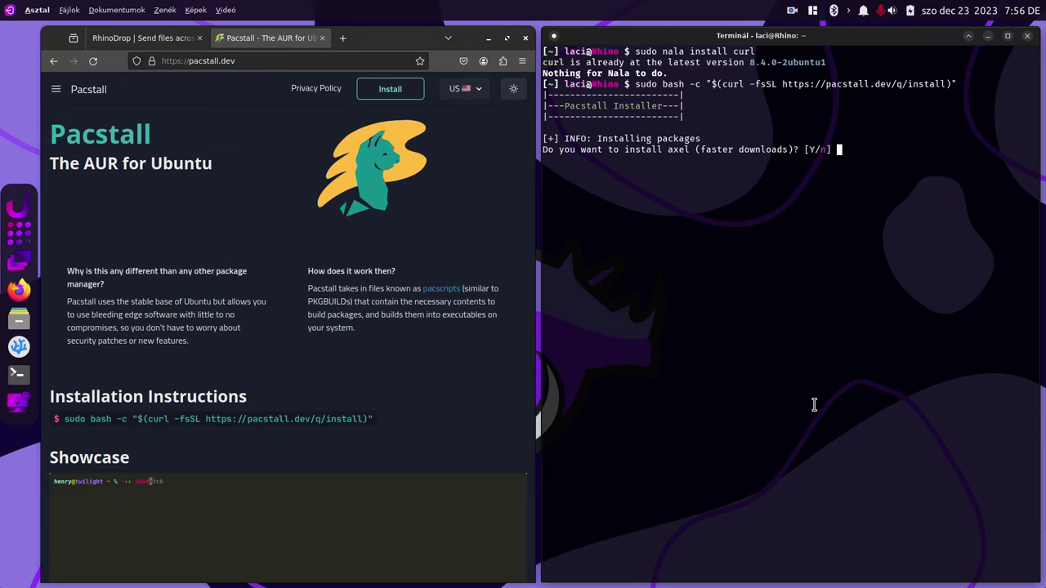
{"action": "key", "text": "Return"}
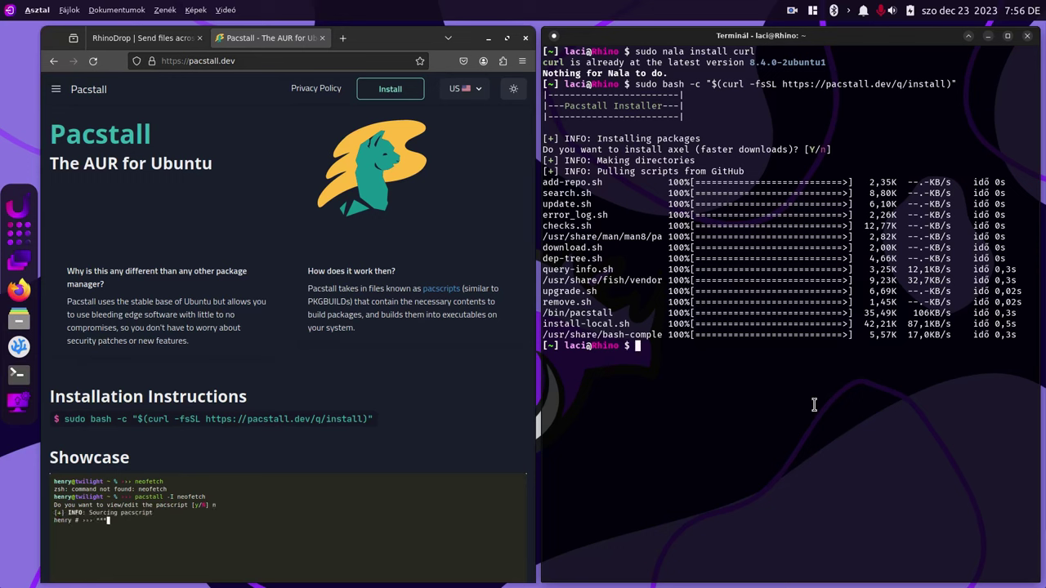
{"action": "left_click", "coordinate": [283, 196]}
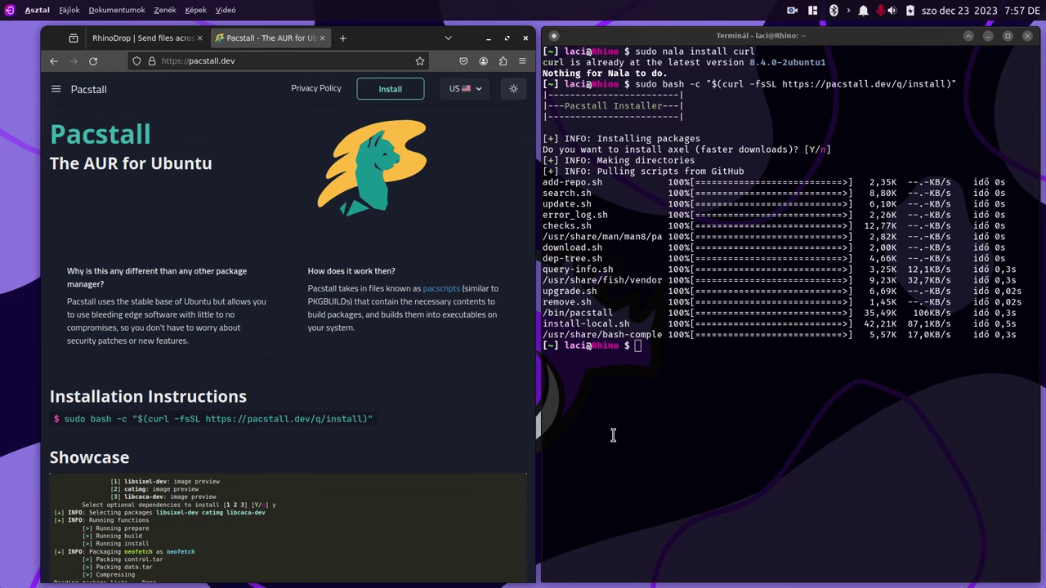
{"action": "left_click", "coordinate": [56, 89]}
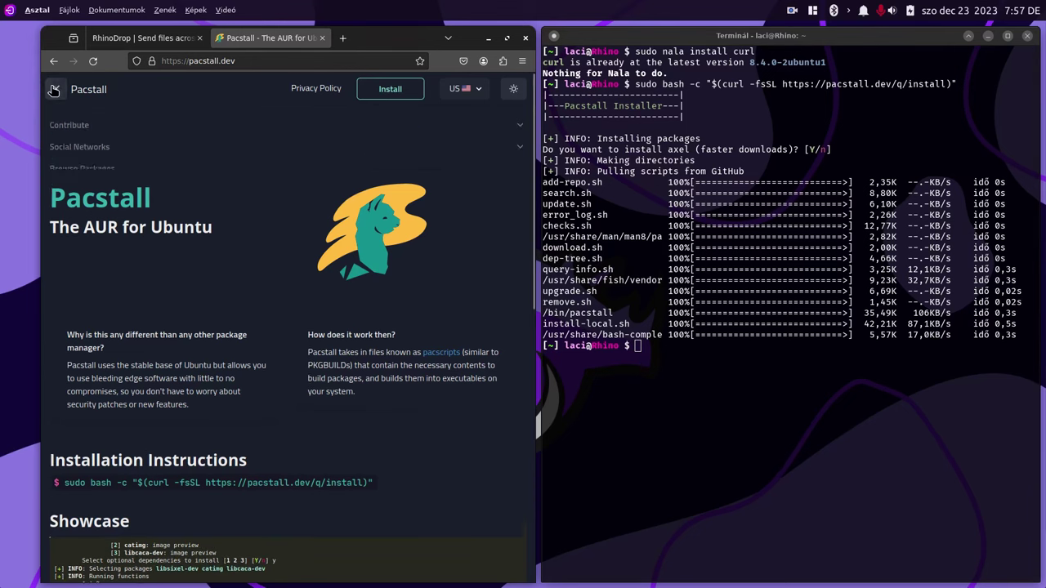
{"action": "left_click", "coordinate": [90, 195]}
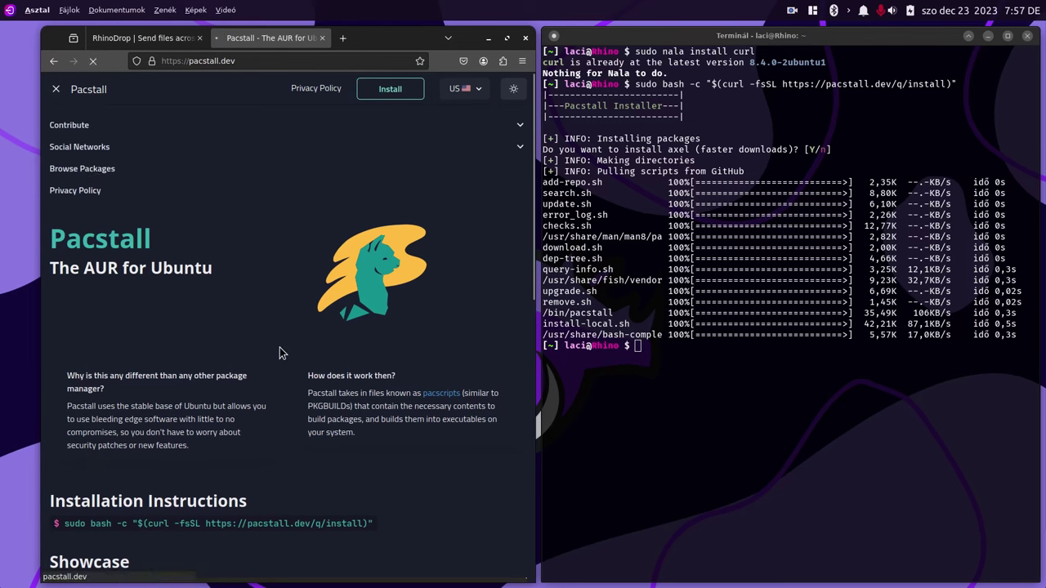